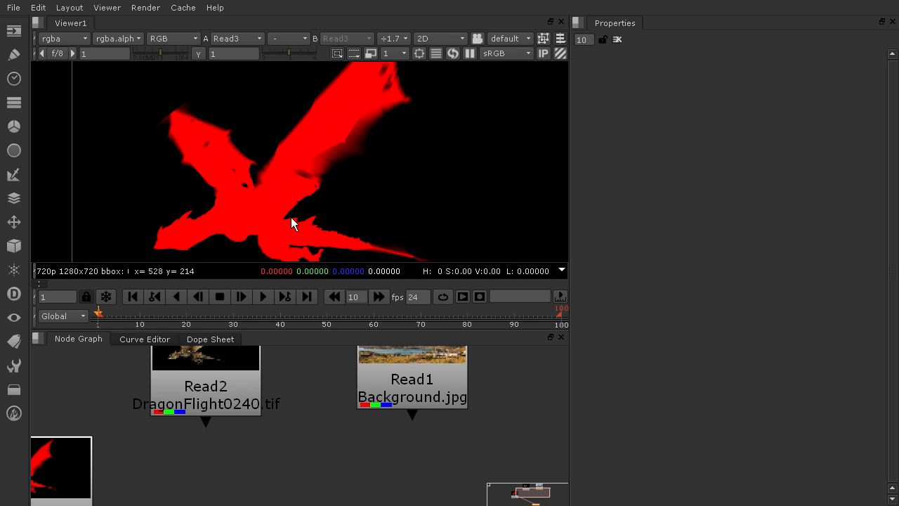
Inspect the Read3 dragon matte by viewing its red channel, then its alpha channel, and return to RGB
{"action": "left_click", "coordinate": [294, 218], "text": "ctrl"}
{"action": "middle_click_drag", "start_coordinate": [114, 449], "coordinate": [341, 363]}
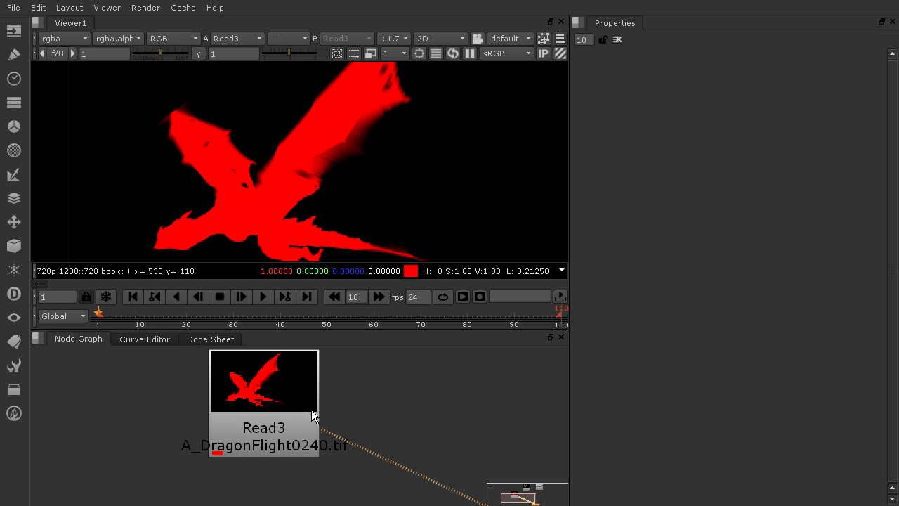
{"action": "left_click", "coordinate": [179, 38]}
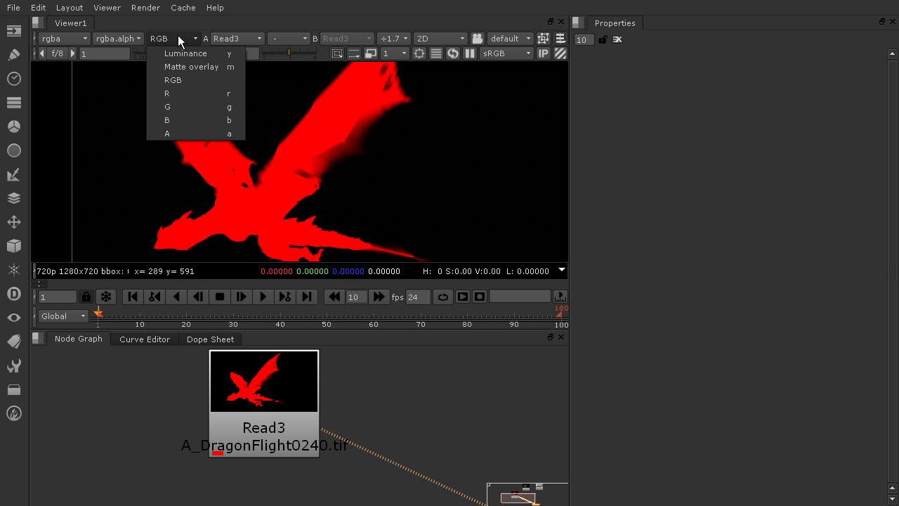
{"action": "left_click", "coordinate": [159, 94]}
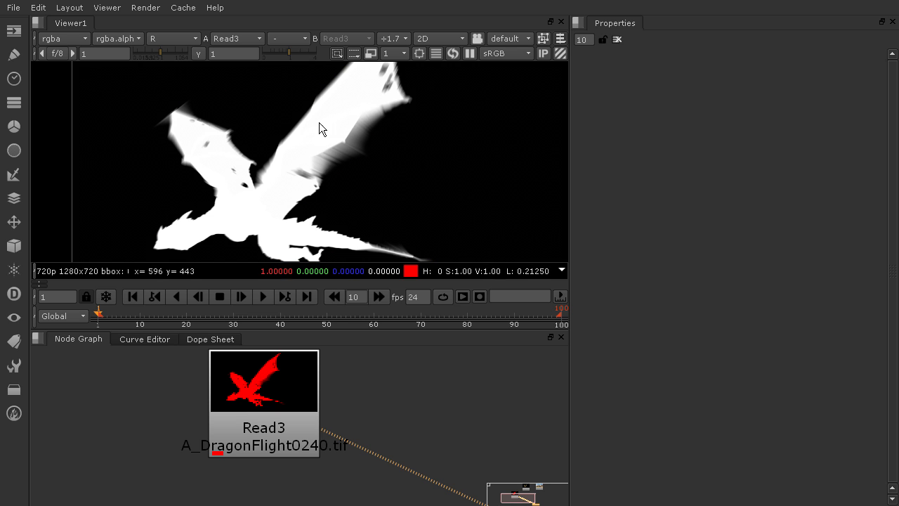
{"action": "left_click", "coordinate": [171, 39]}
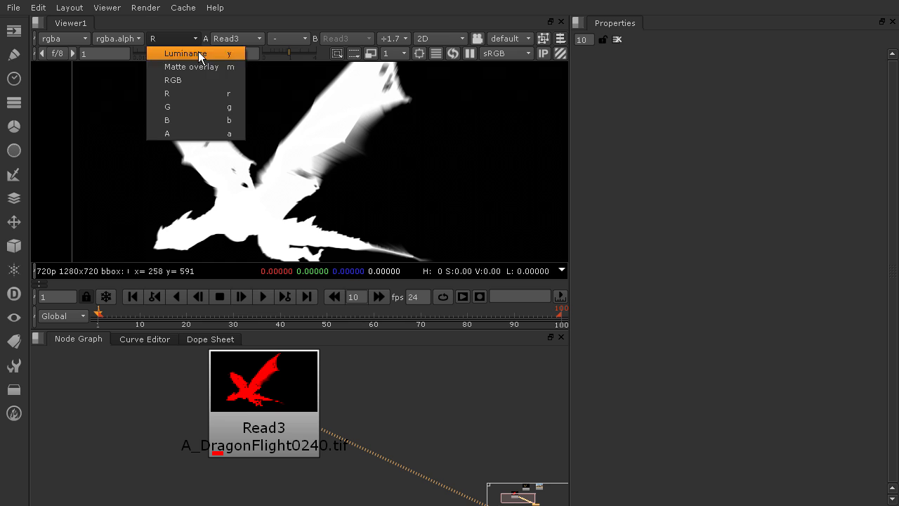
{"action": "left_click", "coordinate": [169, 134]}
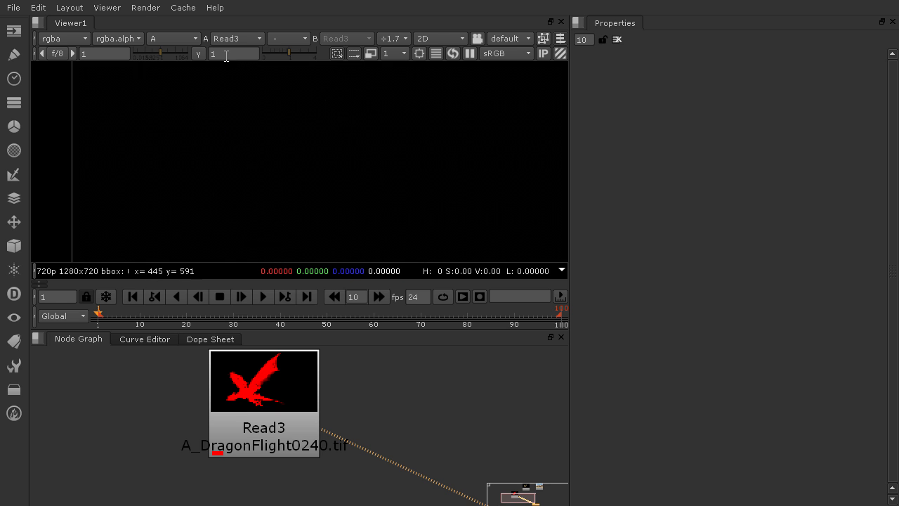
{"action": "left_click", "coordinate": [173, 40]}
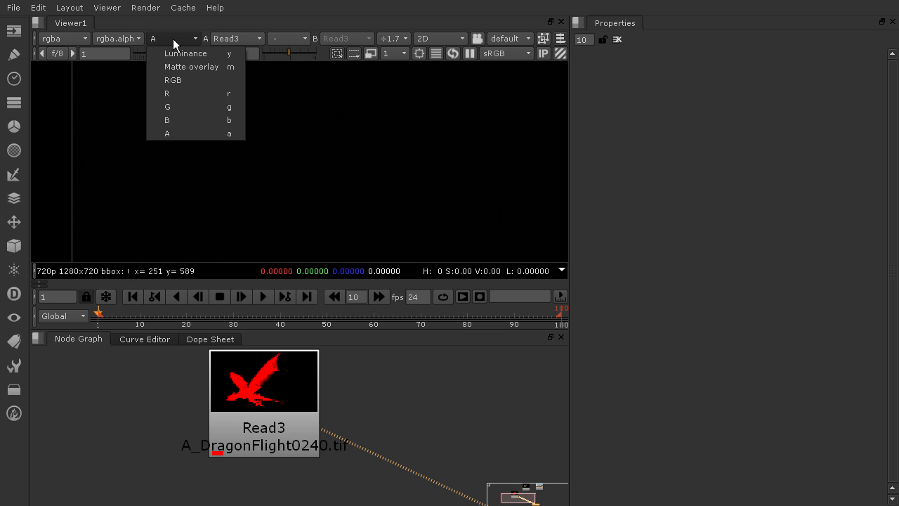
{"action": "left_click", "coordinate": [168, 81]}
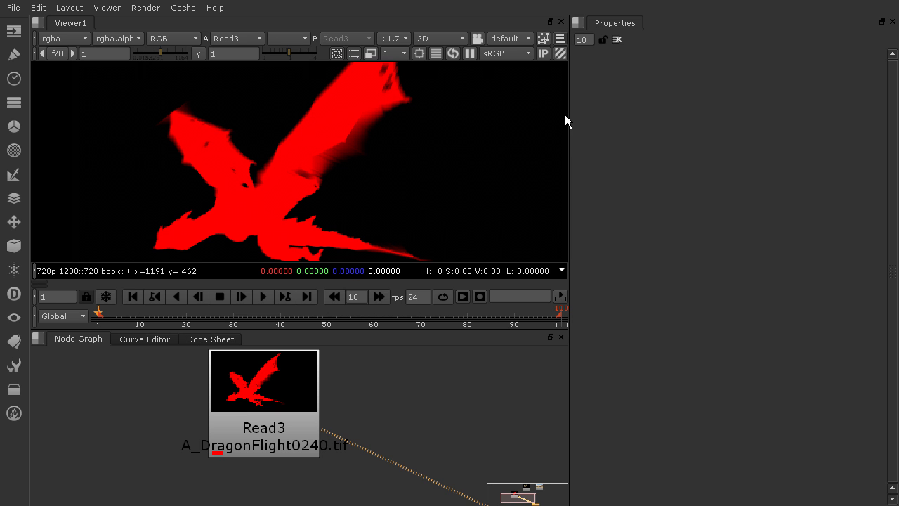
{"action": "scroll", "coordinate": [560, 123], "scroll_direction": "down", "scroll_amount": 4}
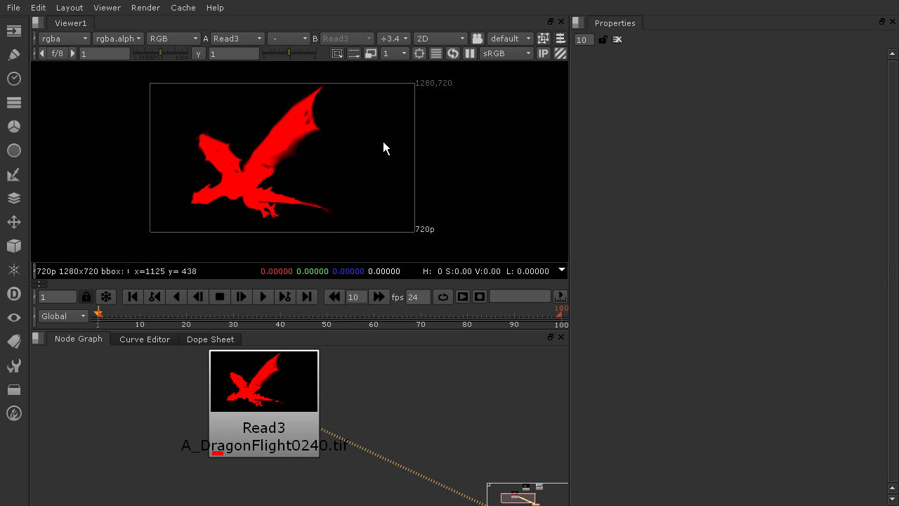
{"action": "middle_click_drag", "start_coordinate": [383, 148], "coordinate": [408, 146]}
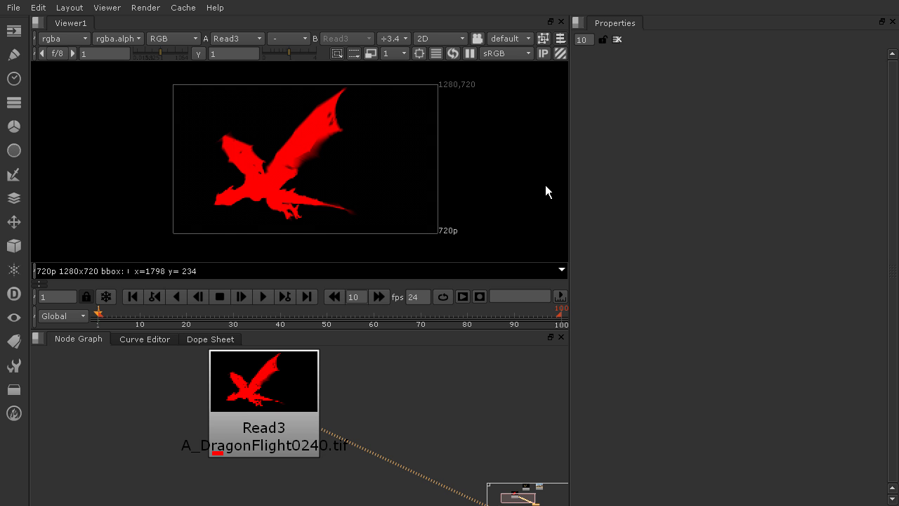
Connect the viewer to the Read1 background image and align the Viewer1 node beneath it
{"action": "scroll", "coordinate": [460, 412], "scroll_direction": "down", "scroll_amount": 3}
{"action": "middle_click_drag", "start_coordinate": [449, 412], "coordinate": [334, 414]}
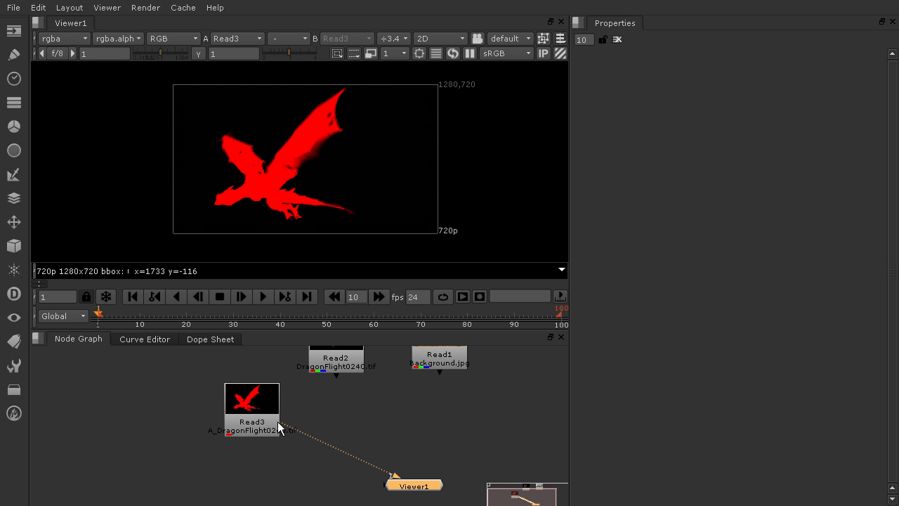
{"action": "left_click_drag", "start_coordinate": [281, 423], "coordinate": [435, 367]}
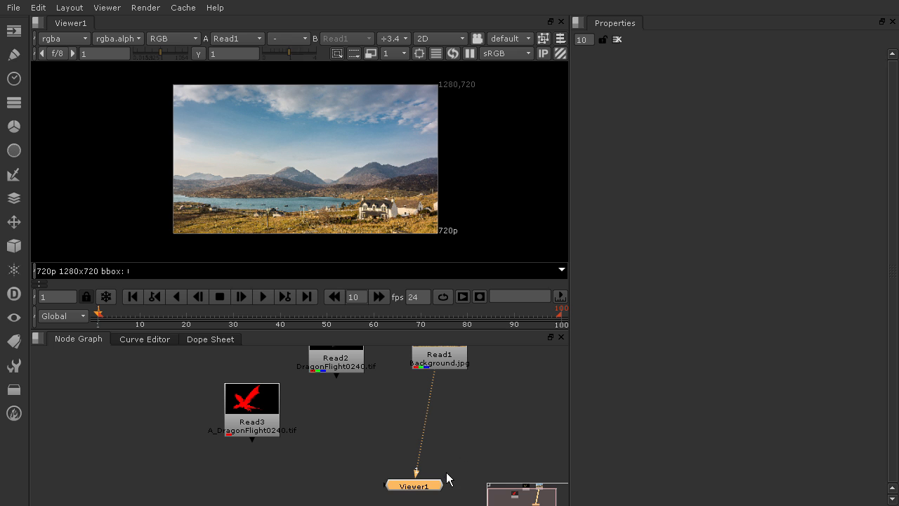
{"action": "left_click_drag", "start_coordinate": [434, 487], "coordinate": [459, 491]}
Insert a Merge node between Read1 and Viewer1, and connect its A input to the Read2 dragon render
{"action": "left_click", "coordinate": [485, 434]}
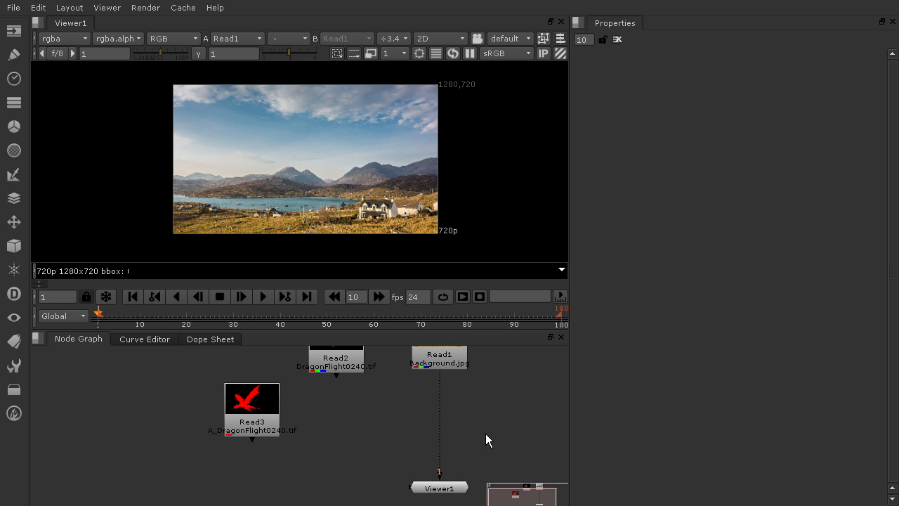
{"action": "key", "text": "Tab"}
{"action": "type", "text": "merge"}
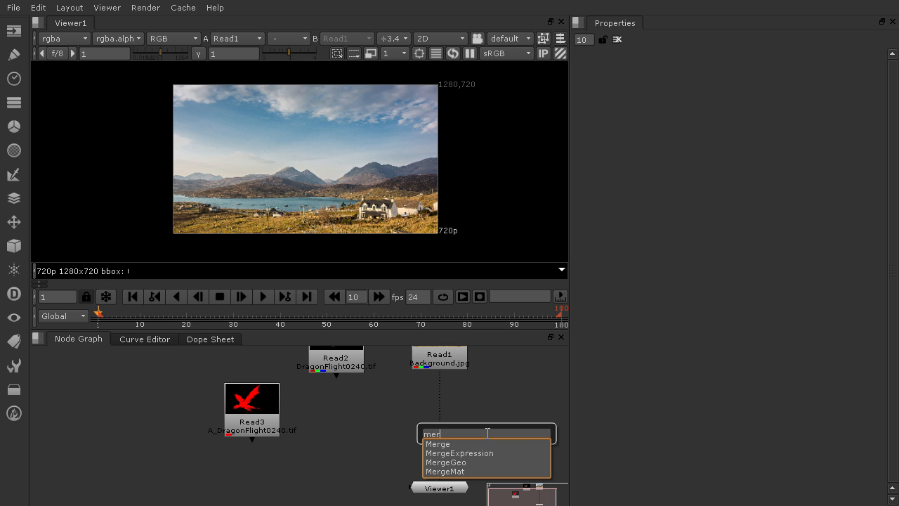
{"action": "left_click", "coordinate": [456, 443]}
{"action": "left_click_drag", "start_coordinate": [478, 435], "coordinate": [436, 426]}
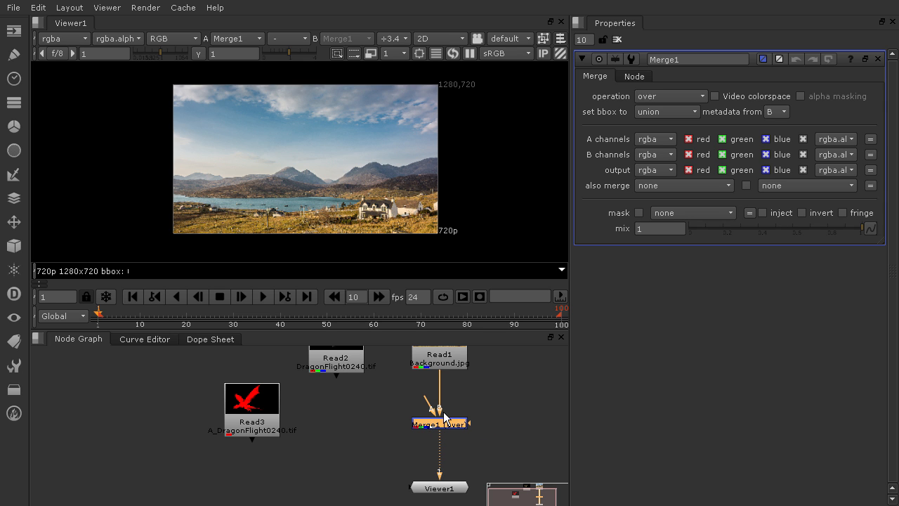
{"action": "middle_click_drag", "start_coordinate": [522, 393], "coordinate": [520, 434]}
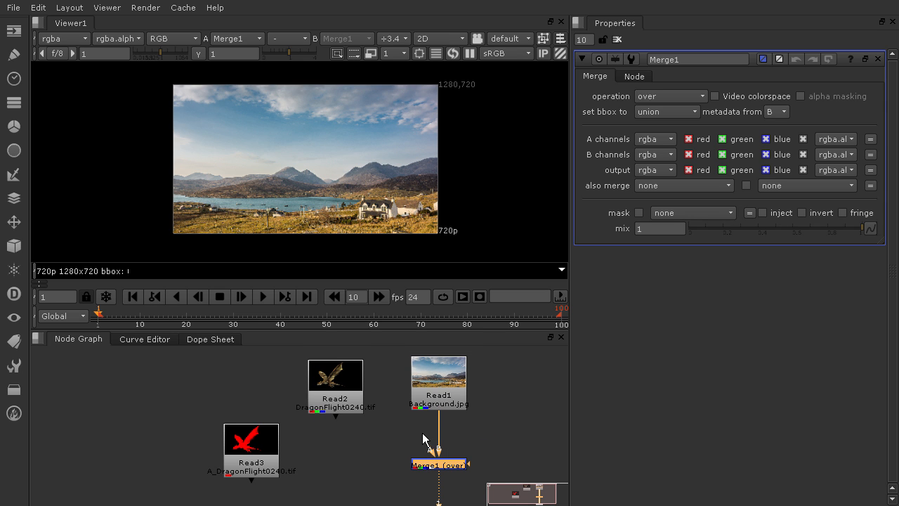
{"action": "left_click_drag", "start_coordinate": [426, 439], "coordinate": [336, 380]}
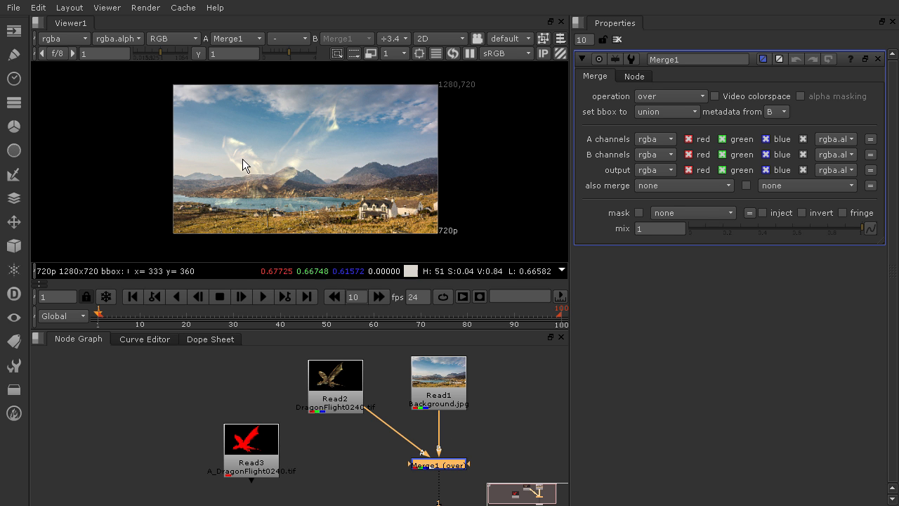
Examine up close how the dragon blends over the background in the merged image
{"action": "scroll", "coordinate": [253, 159], "scroll_direction": "up", "scroll_amount": 3}
{"action": "middle_click_drag", "start_coordinate": [386, 224], "coordinate": [361, 257]}
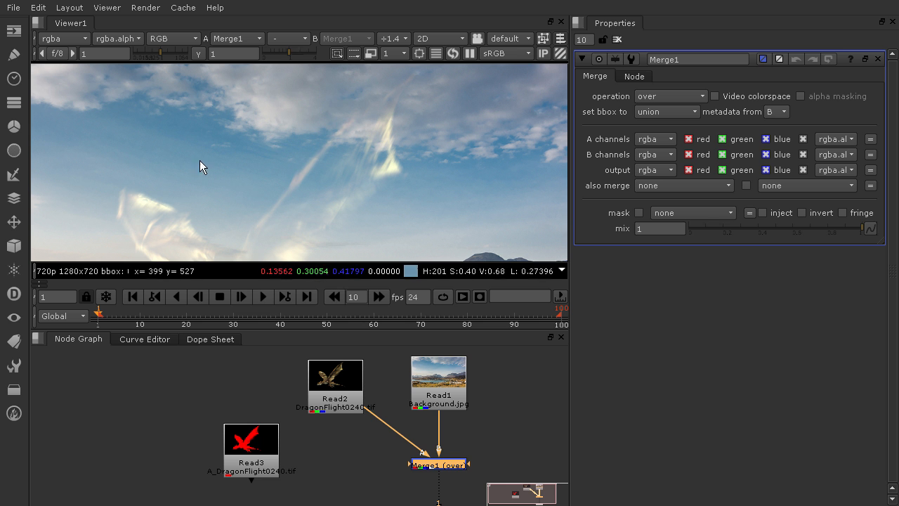
{"action": "middle_click_drag", "start_coordinate": [365, 144], "coordinate": [448, 78]}
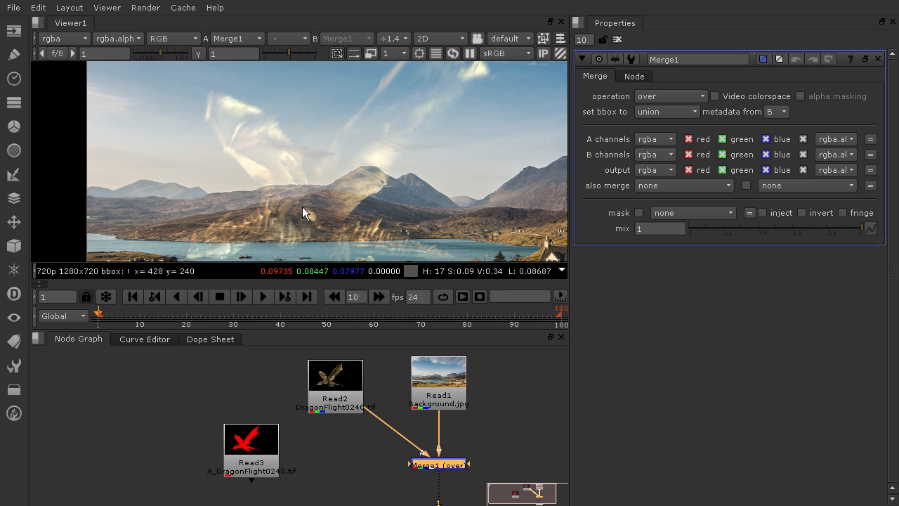
{"action": "scroll", "coordinate": [522, 139], "scroll_direction": "down", "scroll_amount": 2}
{"action": "middle_click_drag", "start_coordinate": [519, 142], "coordinate": [387, 157]}
{"action": "scroll", "coordinate": [391, 105], "scroll_direction": "down", "scroll_amount": 1}
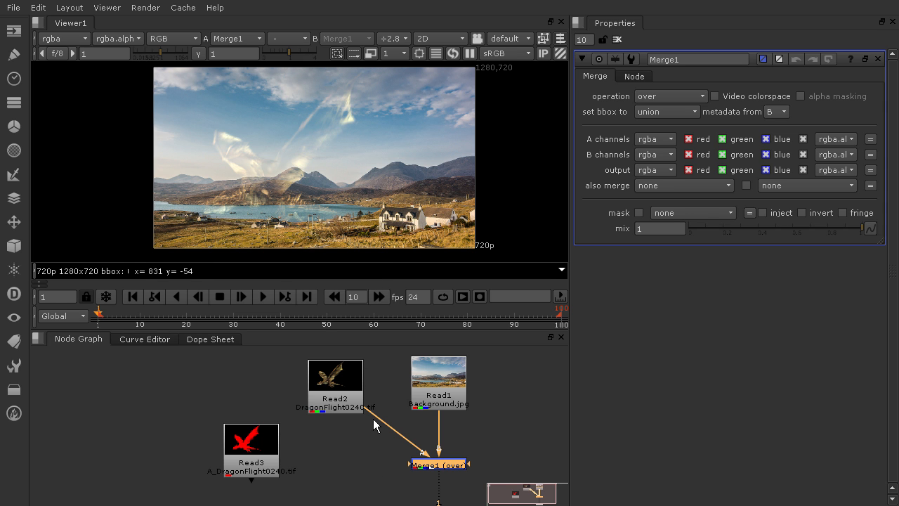
View the Read3 matte's red channel and examine the edges and solid areas of the dragon silhouette
{"action": "key", "text": "1"}
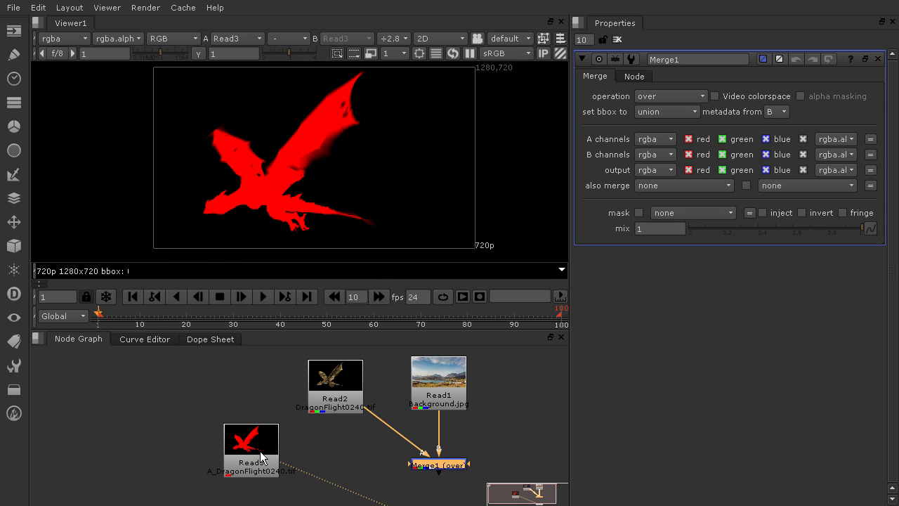
{"action": "left_click", "coordinate": [179, 37]}
{"action": "left_click", "coordinate": [174, 94]}
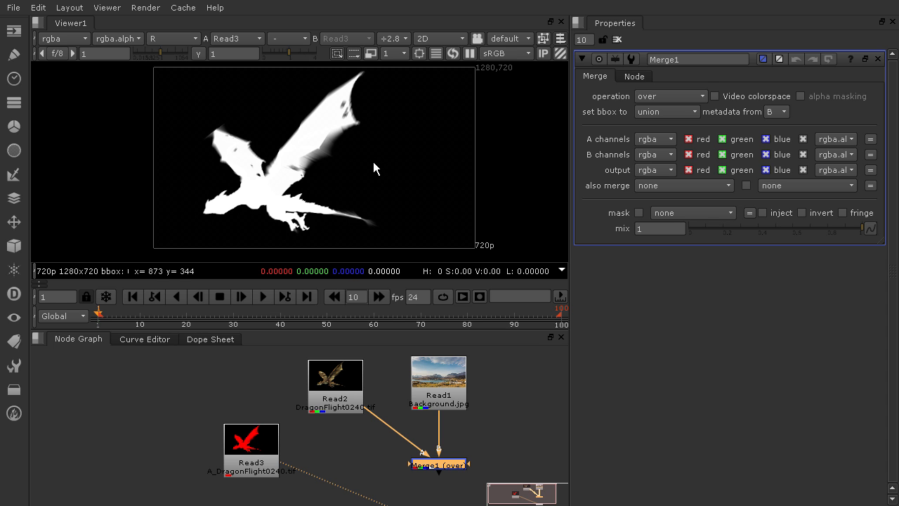
{"action": "scroll", "coordinate": [350, 118], "scroll_direction": "up", "scroll_amount": 3}
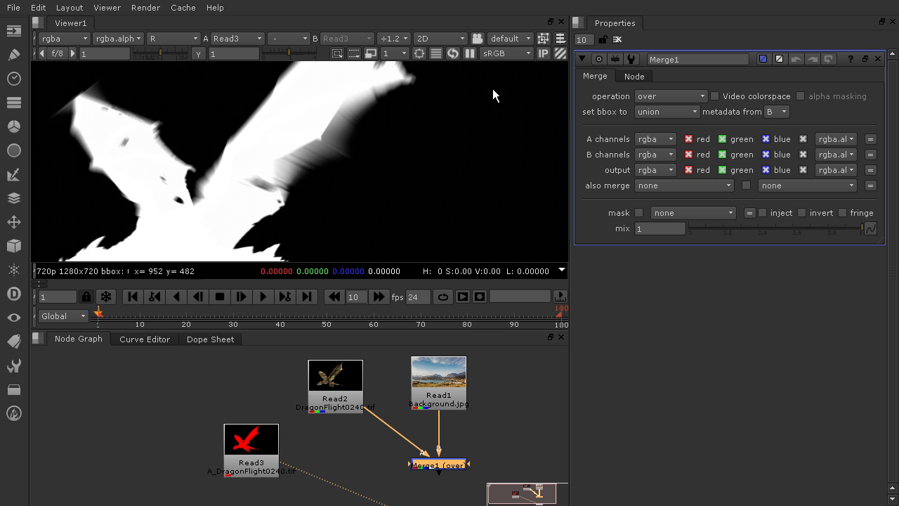
{"action": "scroll", "coordinate": [453, 150], "scroll_direction": "down", "scroll_amount": 3}
{"action": "scroll", "coordinate": [454, 150], "scroll_direction": "down", "scroll_amount": 3}
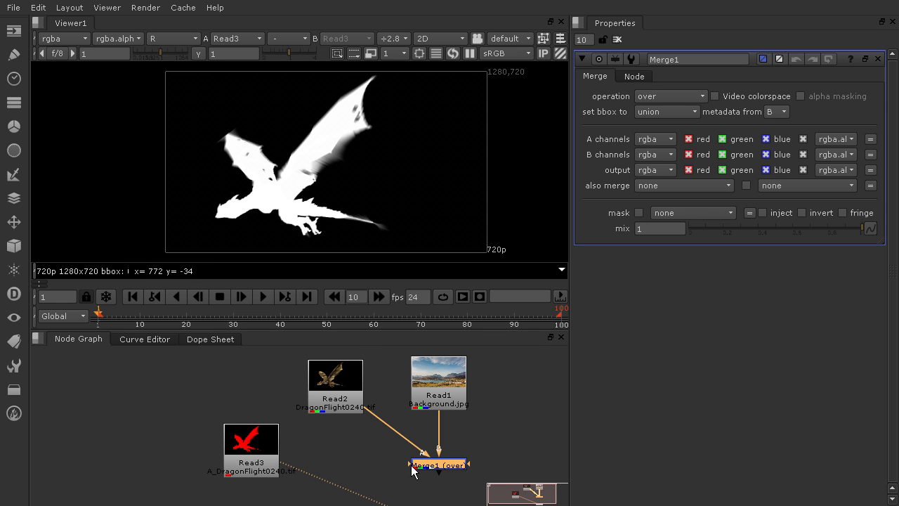
Show the Merge1 result in the viewer with the RGB channels and examine the dragon area
{"action": "key", "text": "1"}
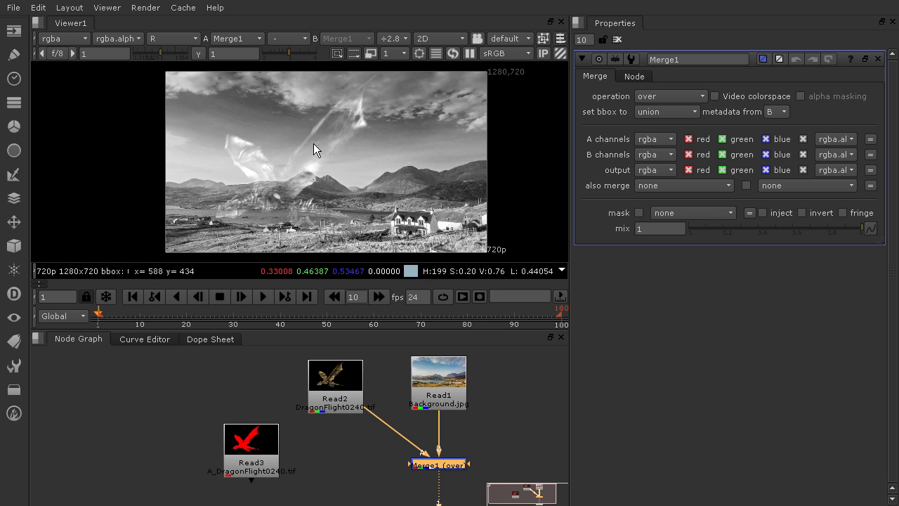
{"action": "left_click", "coordinate": [135, 38]}
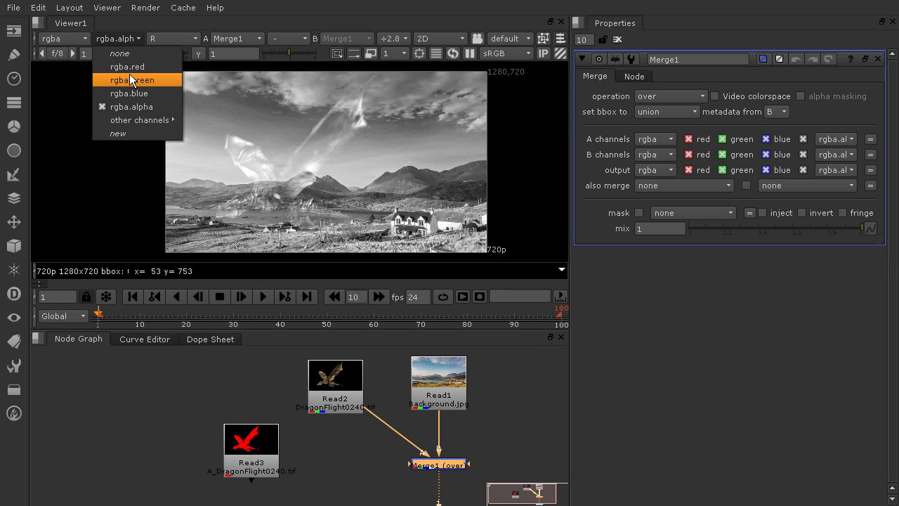
{"action": "left_click", "coordinate": [157, 37]}
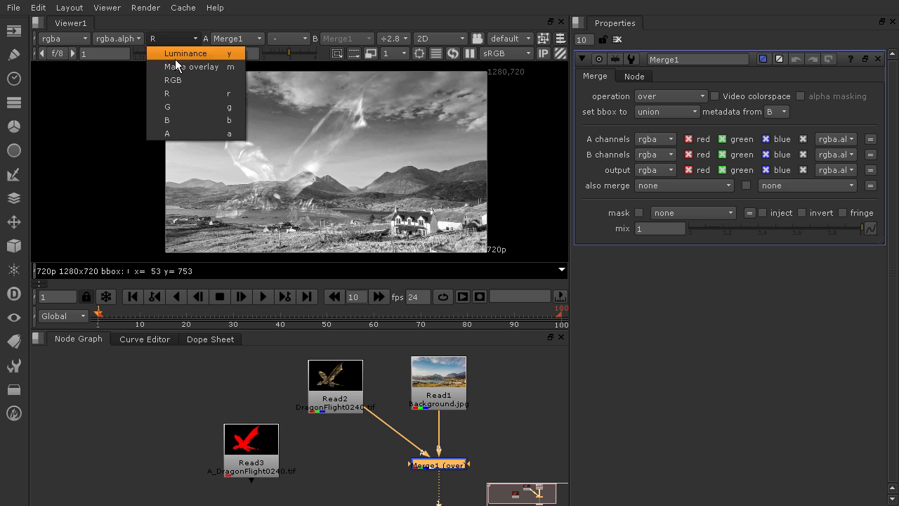
{"action": "left_click", "coordinate": [182, 81]}
{"action": "scroll", "coordinate": [334, 191], "scroll_direction": "up", "scroll_amount": 2}
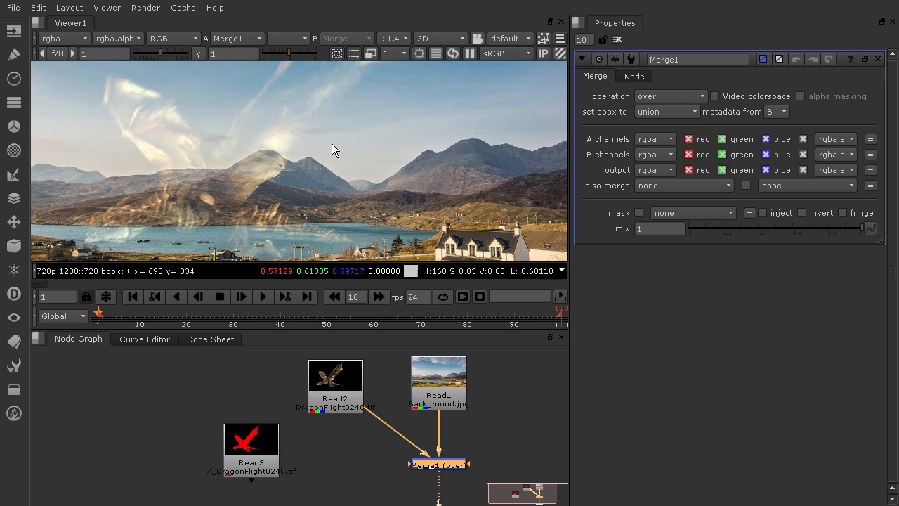
{"action": "scroll", "coordinate": [304, 156], "scroll_direction": "down", "scroll_amount": 1}
{"action": "middle_click_drag", "start_coordinate": [305, 156], "coordinate": [318, 202]}
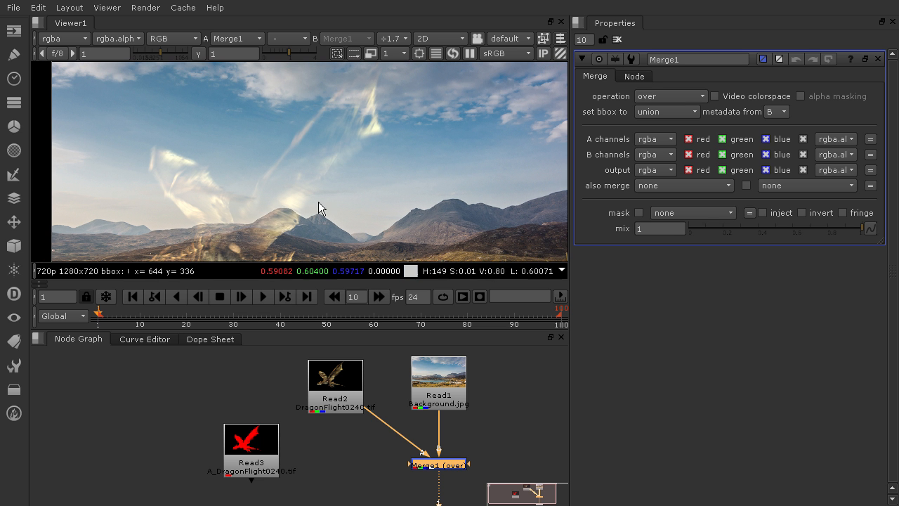
Compare the original Read2 dragon render with the Merge1 result by alternating between them in the viewer
{"action": "left_click", "coordinate": [331, 383]}
{"action": "key", "text": "1"}
{"action": "scroll", "coordinate": [330, 133], "scroll_direction": "up", "scroll_amount": 3}
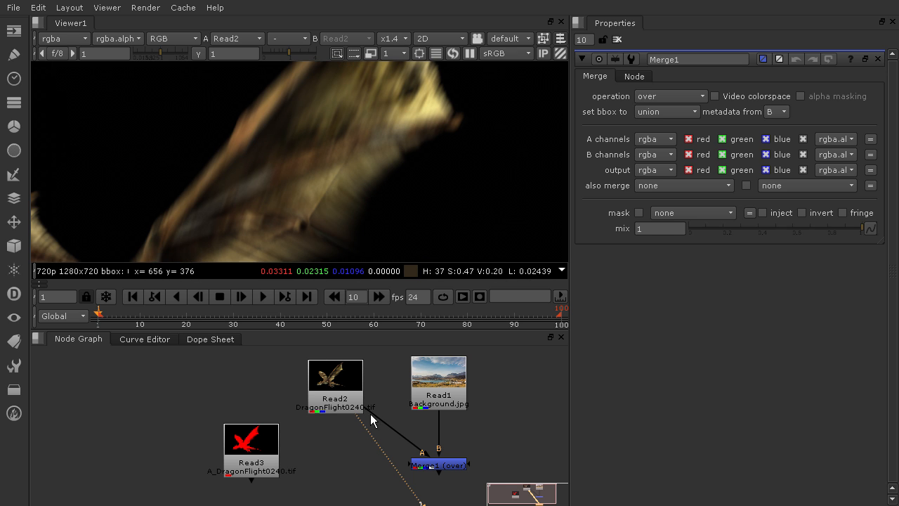
{"action": "left_click", "coordinate": [421, 463]}
{"action": "key", "text": "1"}
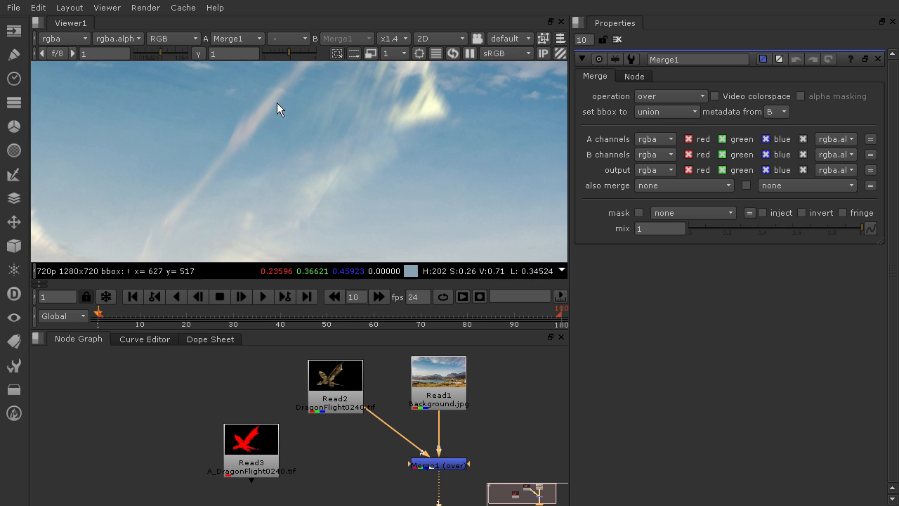
{"action": "left_click_drag", "start_coordinate": [439, 479], "coordinate": [346, 395]}
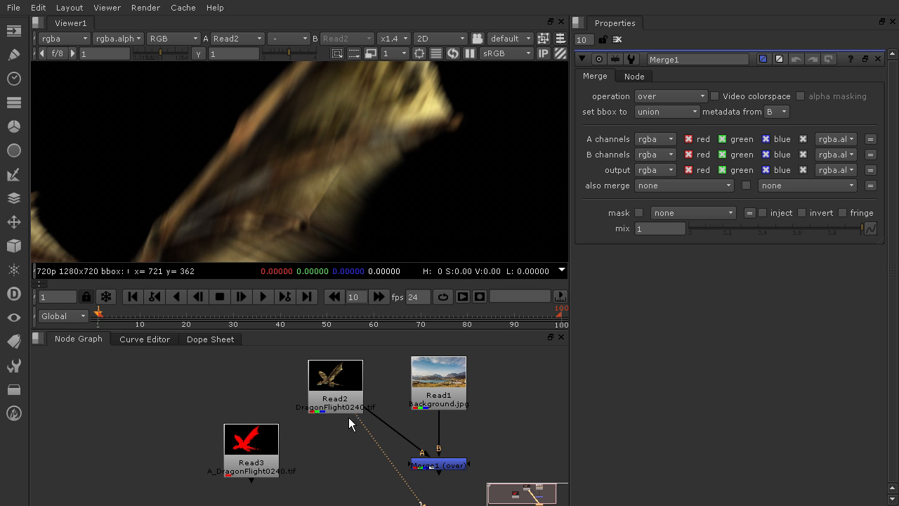
{"action": "left_click", "coordinate": [424, 462]}
{"action": "key", "text": "1"}
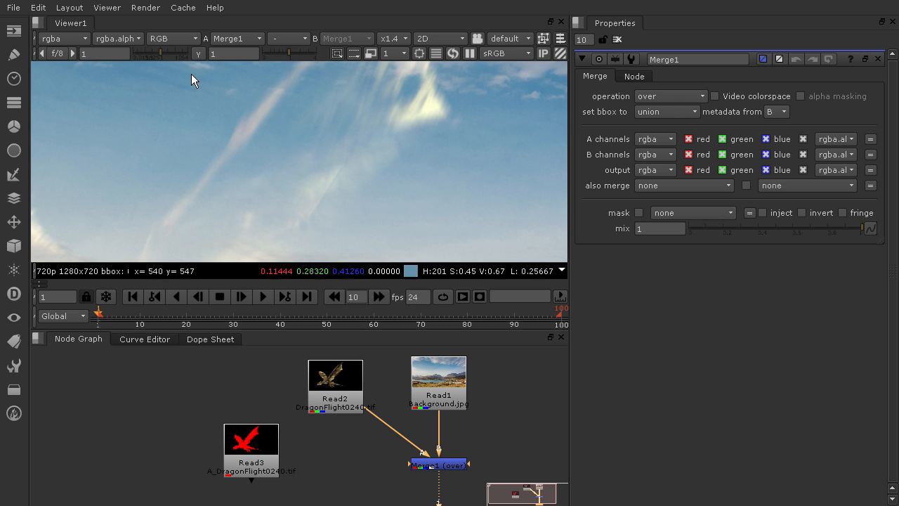
{"action": "scroll", "coordinate": [330, 140], "scroll_direction": "down", "scroll_amount": 6}
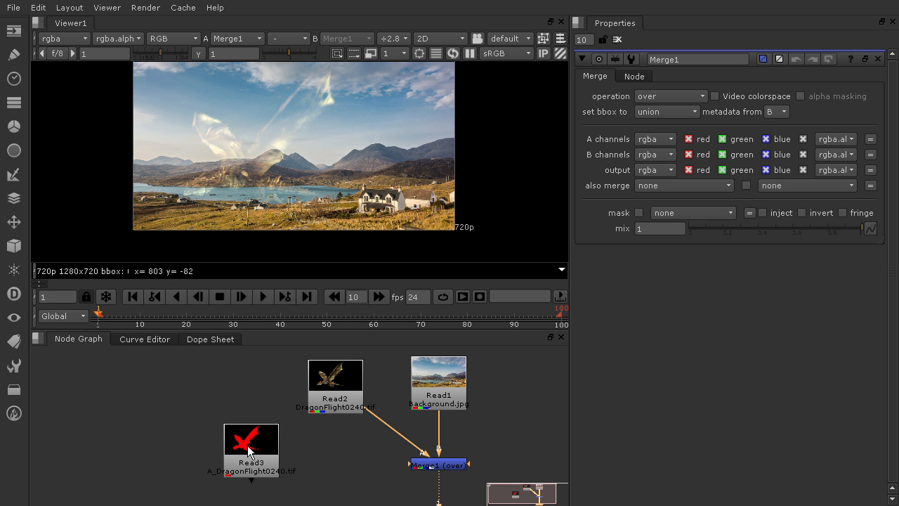
Reposition the Read3 matte and Read2 dragon nodes and add a ShuffleCopy node below Read2
{"action": "left_click_drag", "start_coordinate": [249, 450], "coordinate": [236, 449]}
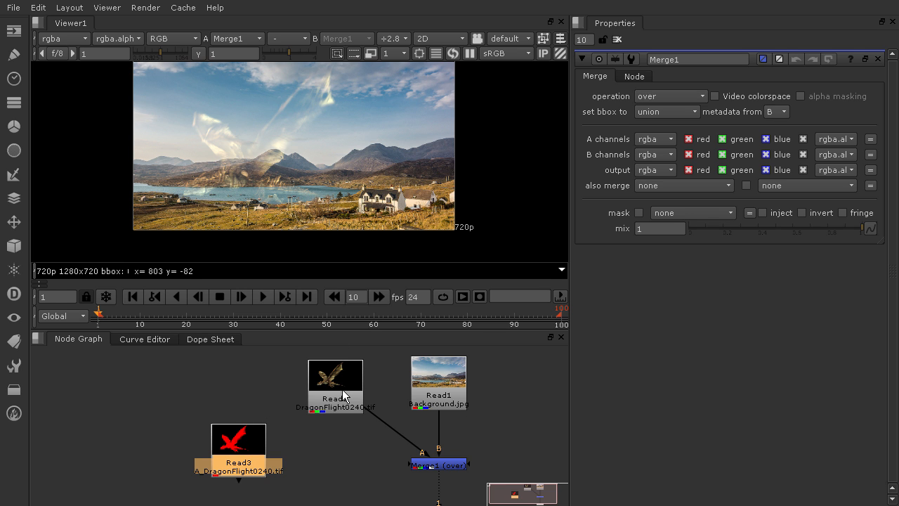
{"action": "left_click_drag", "start_coordinate": [341, 398], "coordinate": [330, 396]}
{"action": "left_click", "coordinate": [347, 433]}
{"action": "key", "text": "Tab"}
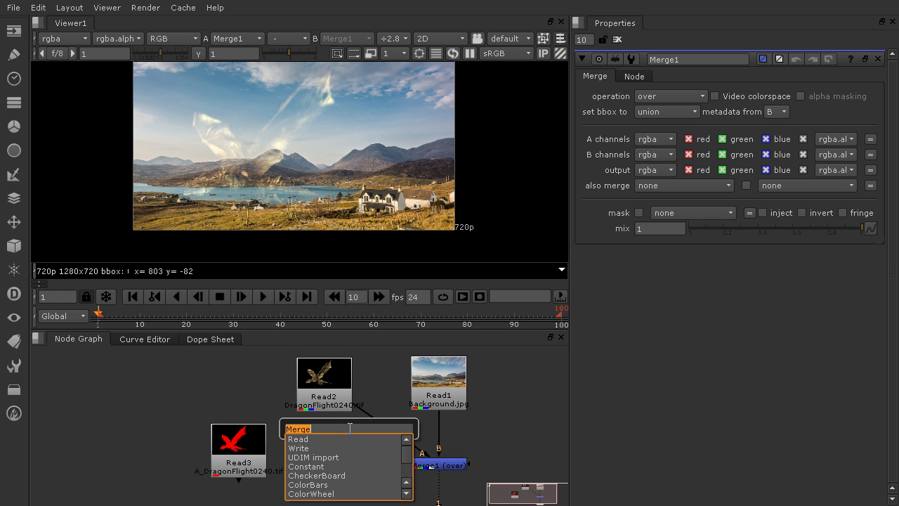
{"action": "type", "text": "shuf"}
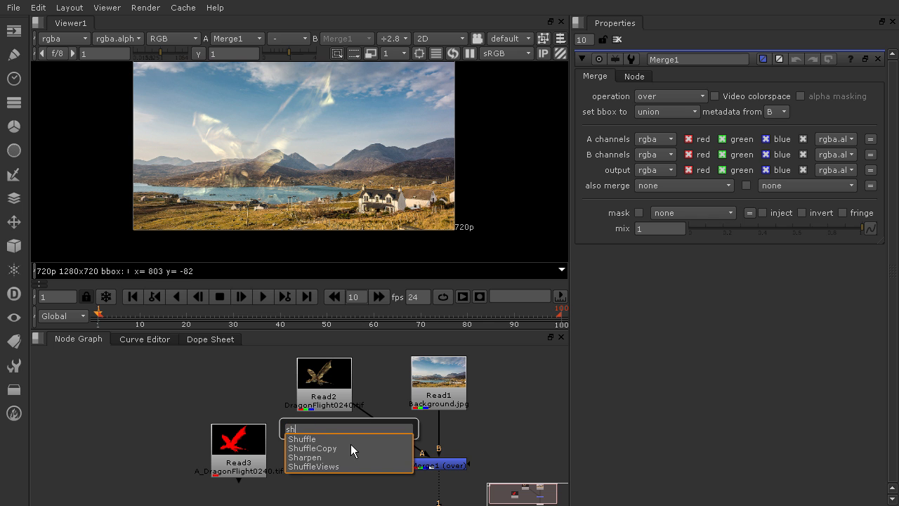
{"action": "left_click", "coordinate": [321, 449]}
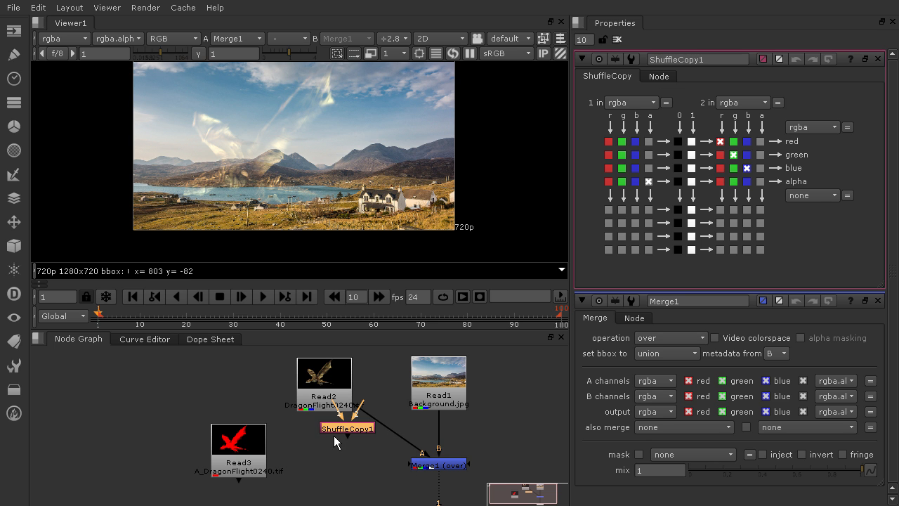
Connect the Read3 matte to input 1 of ShuffleCopy1 and the Read2 dragon render to input 2, placing the node below Read2
{"action": "left_click_drag", "start_coordinate": [327, 437], "coordinate": [243, 461]}
{"action": "left_click_drag", "start_coordinate": [340, 430], "coordinate": [343, 403]}
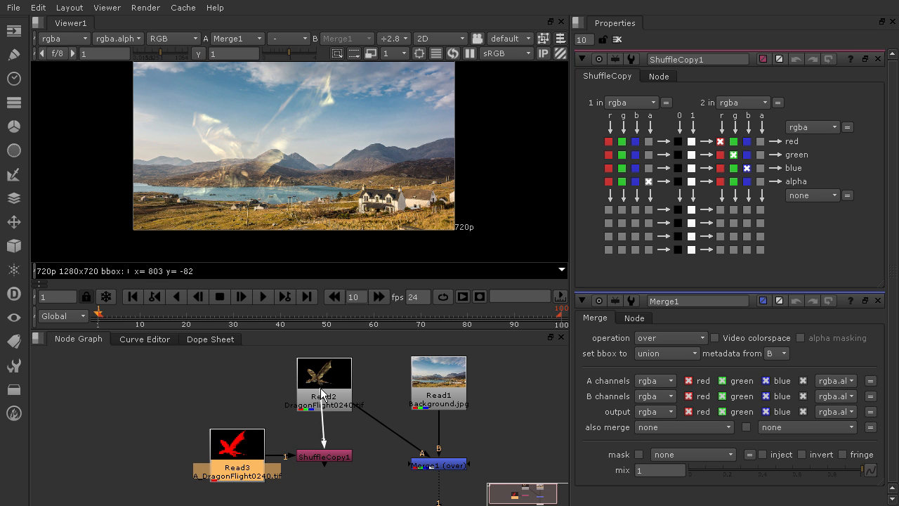
{"action": "left_click", "coordinate": [317, 457]}
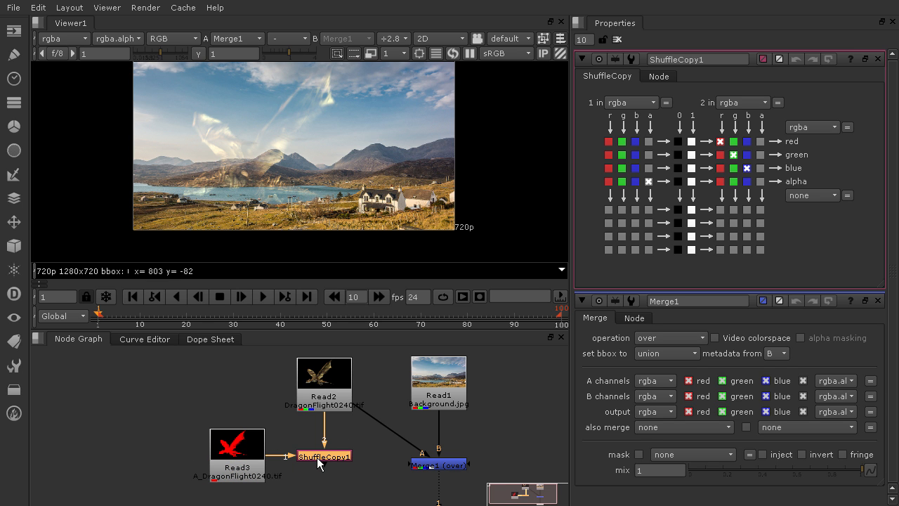
Feed ShuffleCopy1 into Merge1's A input, align Merge1 with it, and source ShuffleCopy1's alpha from input 1's red channel
{"action": "left_click_drag", "start_coordinate": [348, 416], "coordinate": [331, 459]}
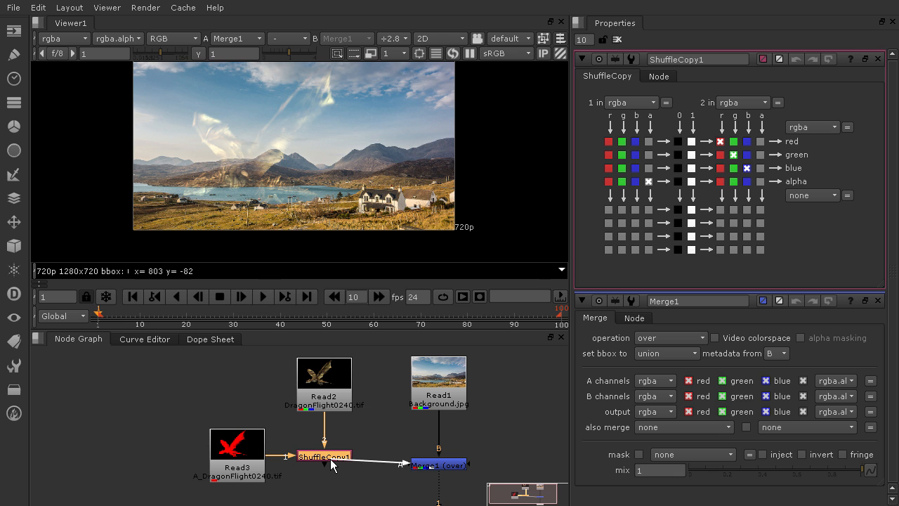
{"action": "left_click", "coordinate": [429, 466]}
{"action": "left_click_drag", "start_coordinate": [430, 472], "coordinate": [430, 463]}
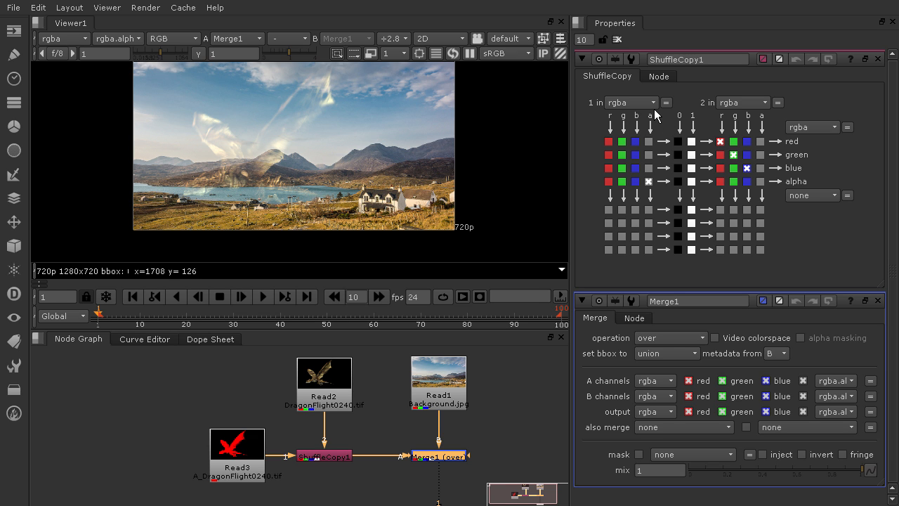
{"action": "left_click", "coordinate": [609, 181]}
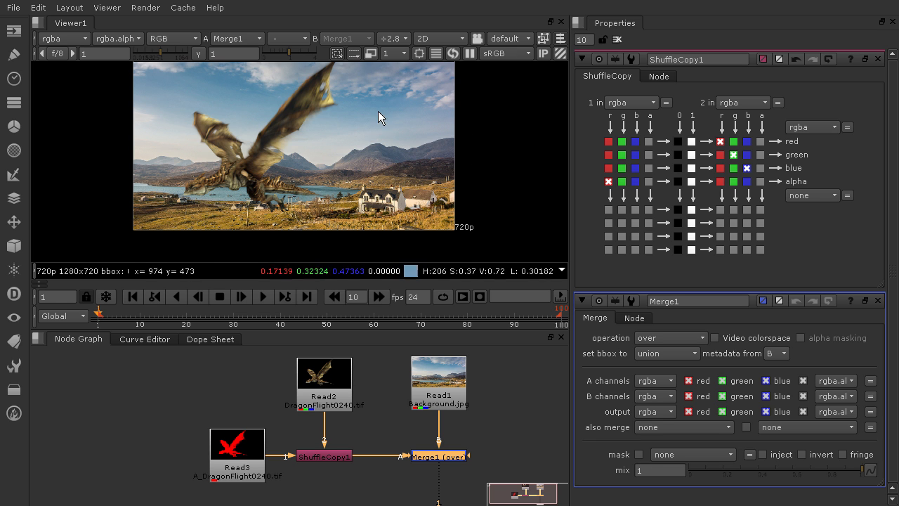
Compare the Read3 matte with the Read2 dragon render by alternating between them in the viewer
{"action": "left_click", "coordinate": [248, 437]}
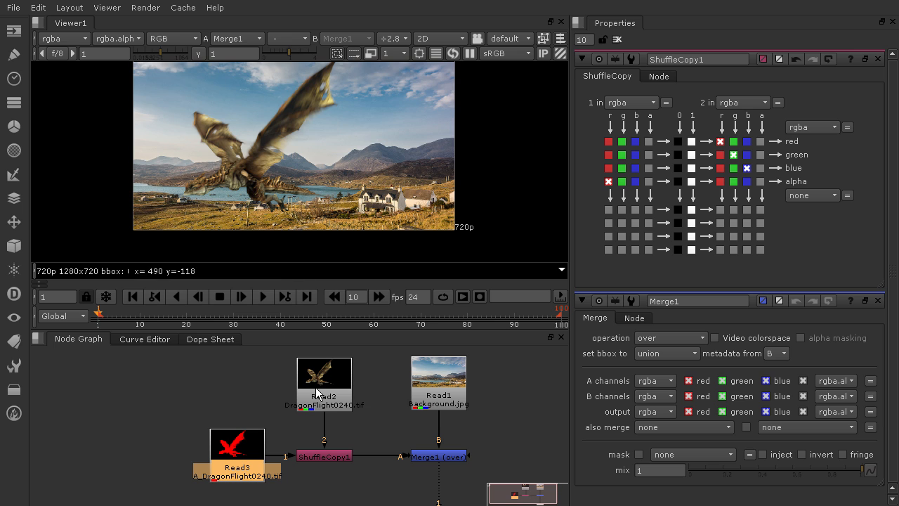
{"action": "key", "text": "1"}
{"action": "left_click", "coordinate": [316, 393]}
{"action": "key", "text": "2"}
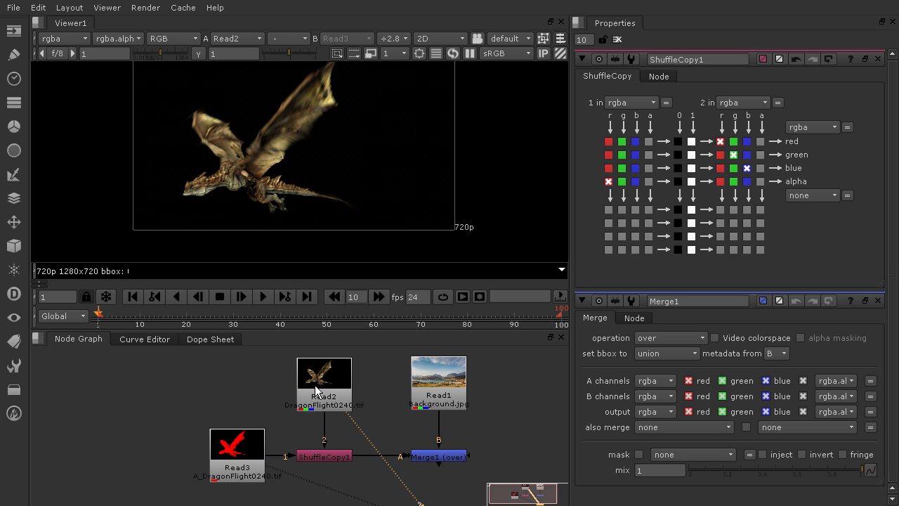
{"action": "key", "text": "1"}
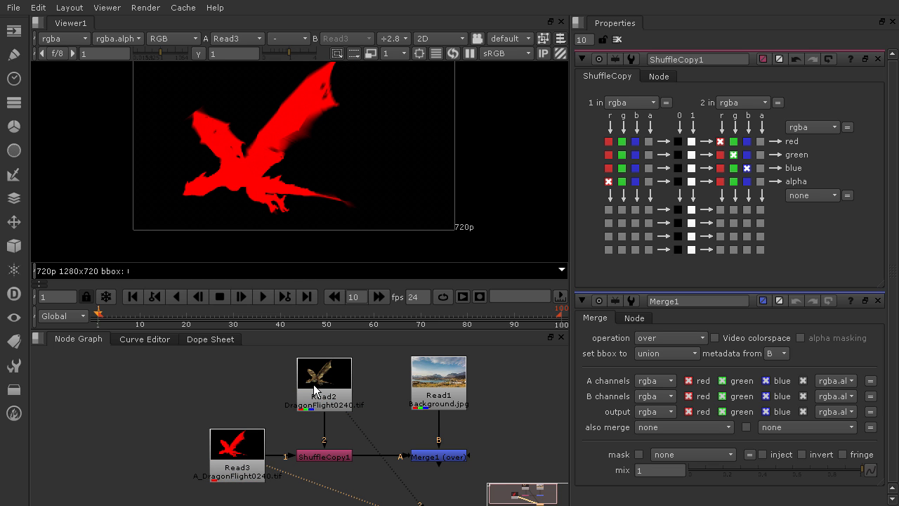
{"action": "key", "text": "2"}
{"action": "key", "text": "1"}
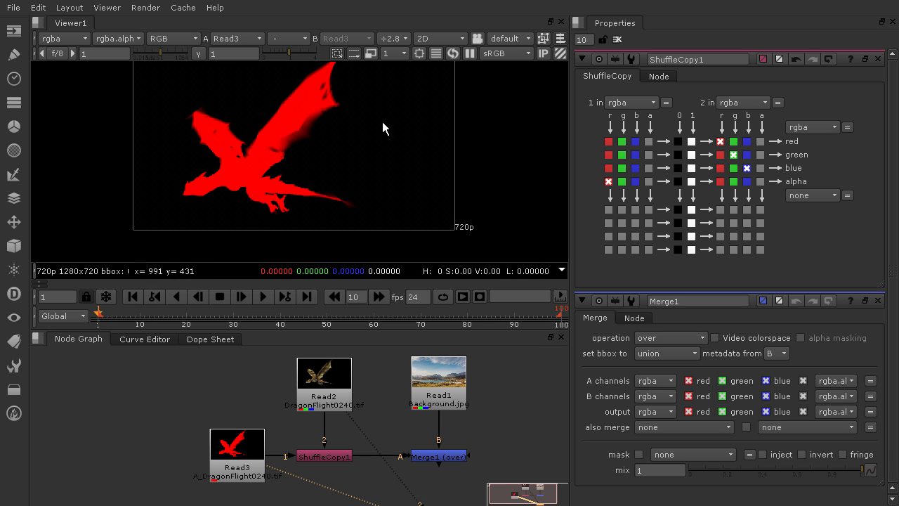
{"action": "key", "text": "2"}
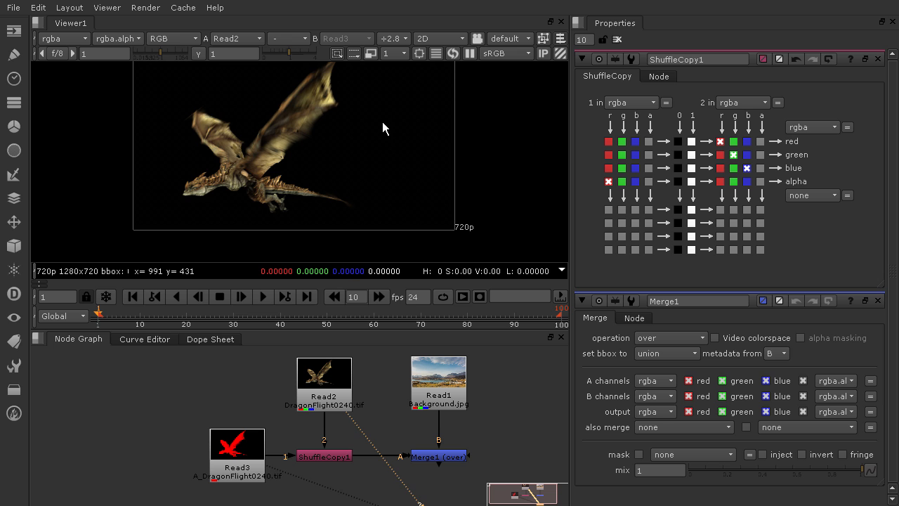
{"action": "key", "text": "1"}
{"action": "key", "text": "2"}
{"action": "key", "text": "1"}
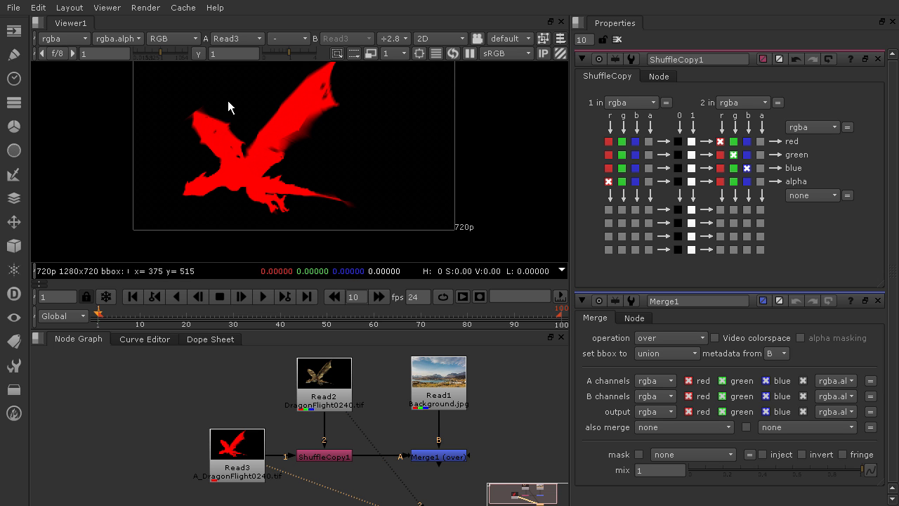
{"action": "key", "text": "2"}
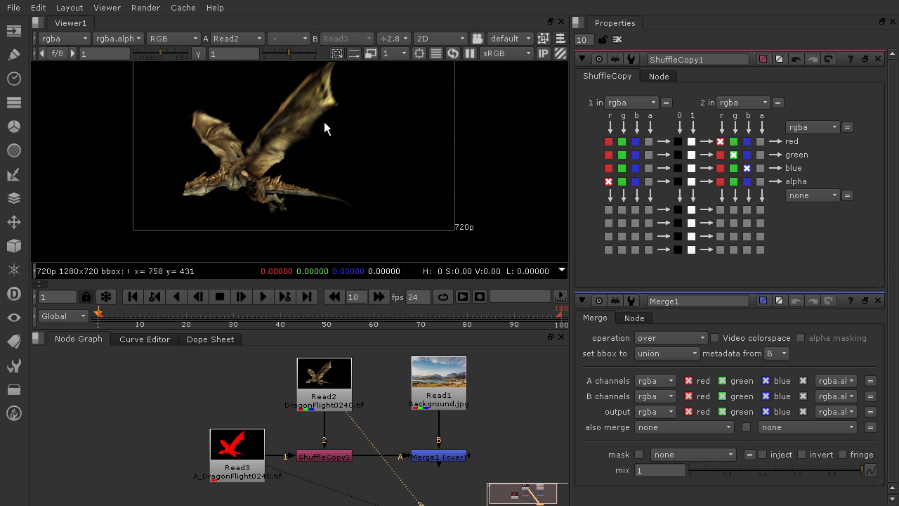
{"action": "key", "text": "1"}
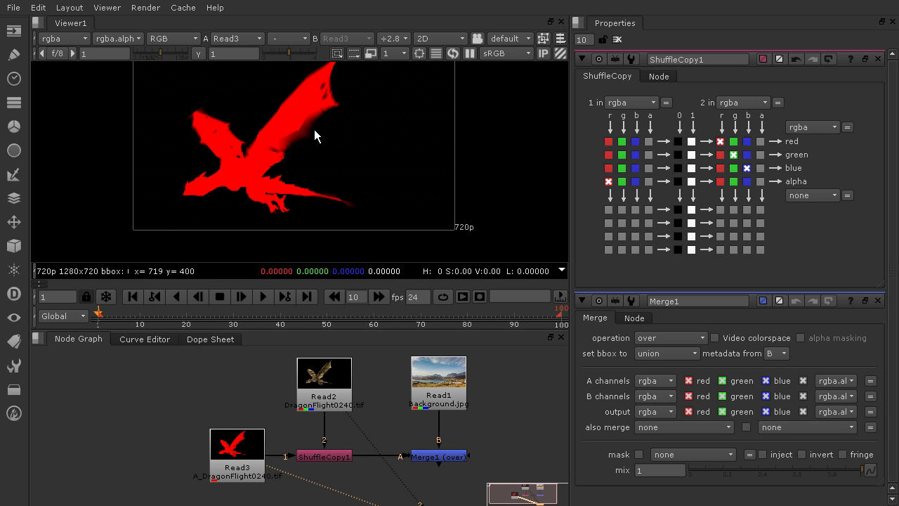
{"action": "key", "text": "2"}
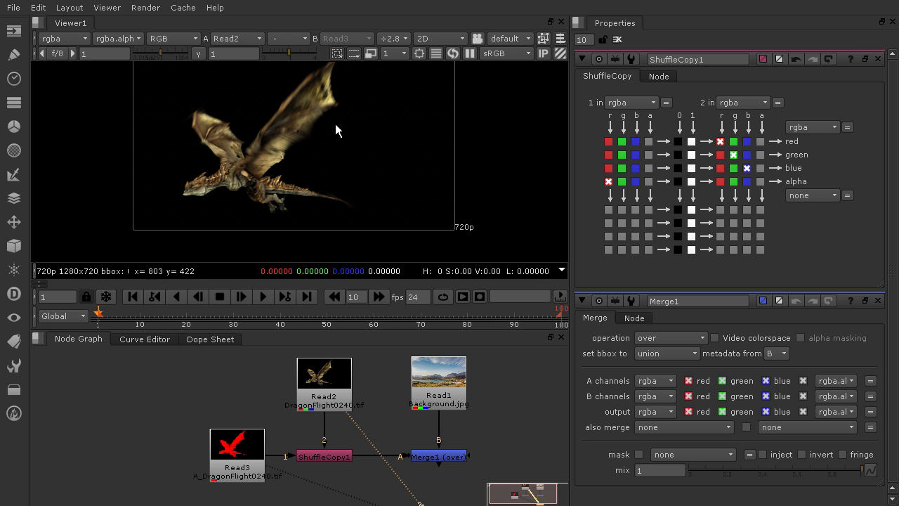
{"action": "key", "text": "1"}
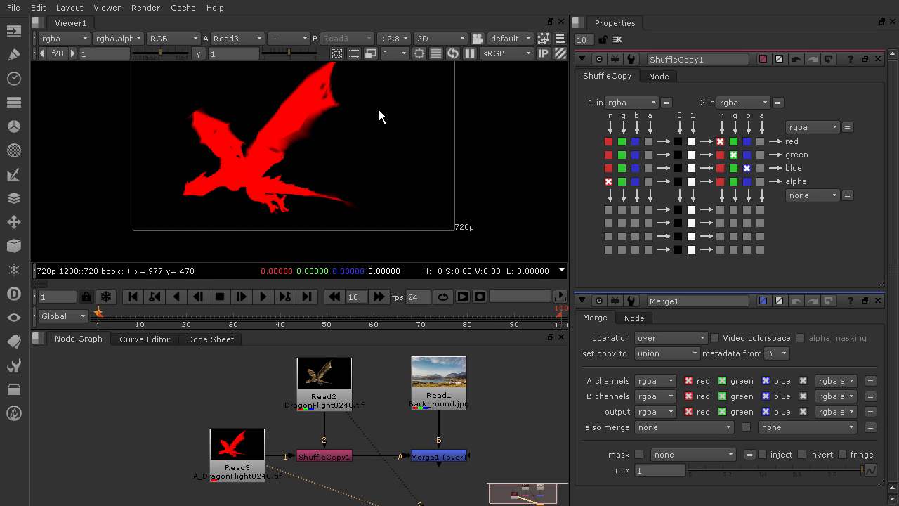
{"action": "key", "text": "2"}
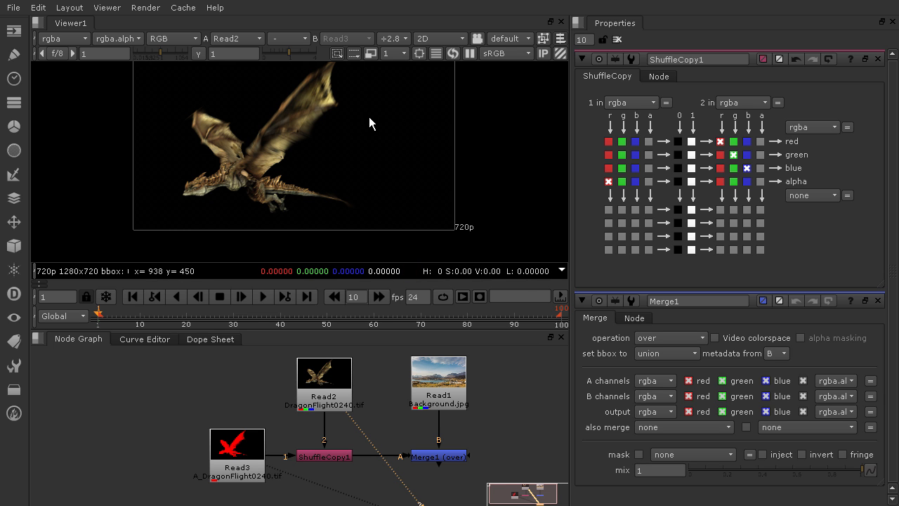
{"action": "key", "text": "1"}
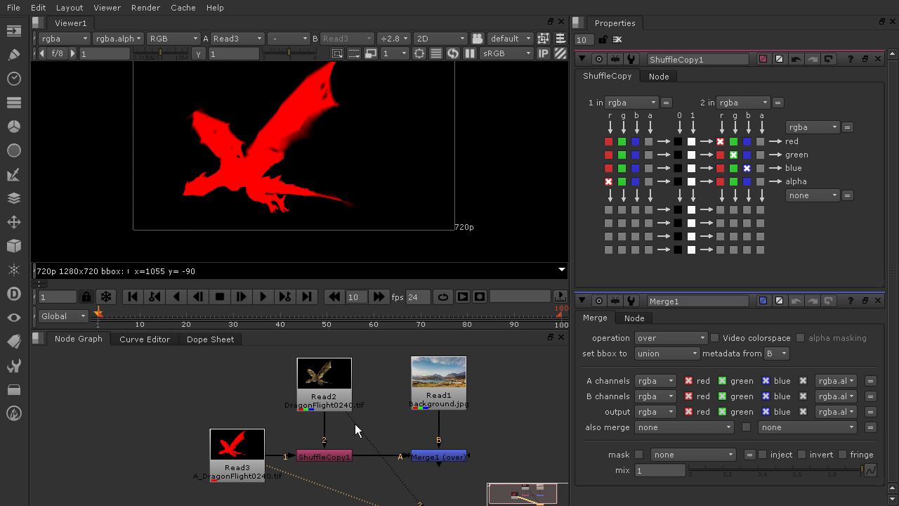
Show the Merge1 composite in the viewer and examine the dragon's wings up close
{"action": "left_click_drag", "start_coordinate": [355, 423], "coordinate": [441, 459]}
{"action": "left_click_drag", "start_coordinate": [290, 472], "coordinate": [421, 466]}
{"action": "scroll", "coordinate": [364, 112], "scroll_direction": "up", "scroll_amount": 3}
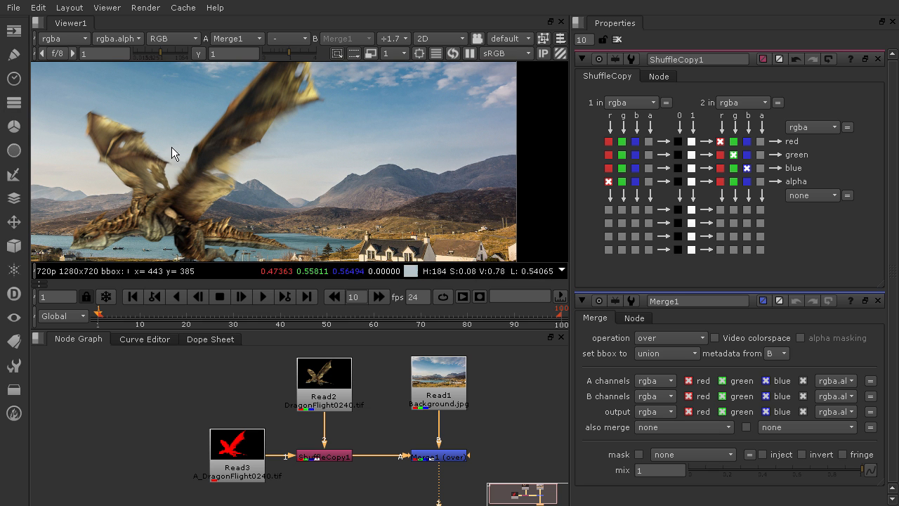
{"action": "scroll", "coordinate": [173, 149], "scroll_direction": "up", "scroll_amount": 2}
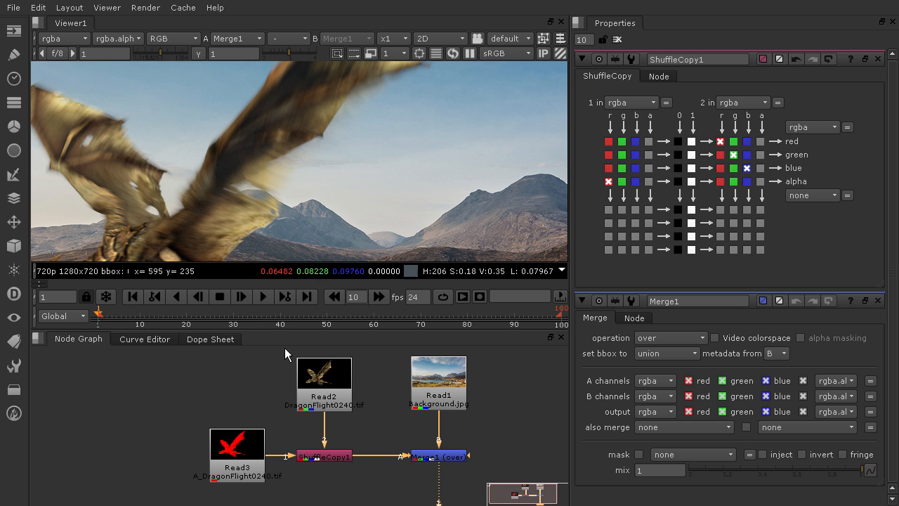
View the Read3 matte up close, check its alpha channel, and examine the wing tip's edges and holes in the red channel
{"action": "left_click", "coordinate": [225, 480]}
{"action": "key", "text": "1"}
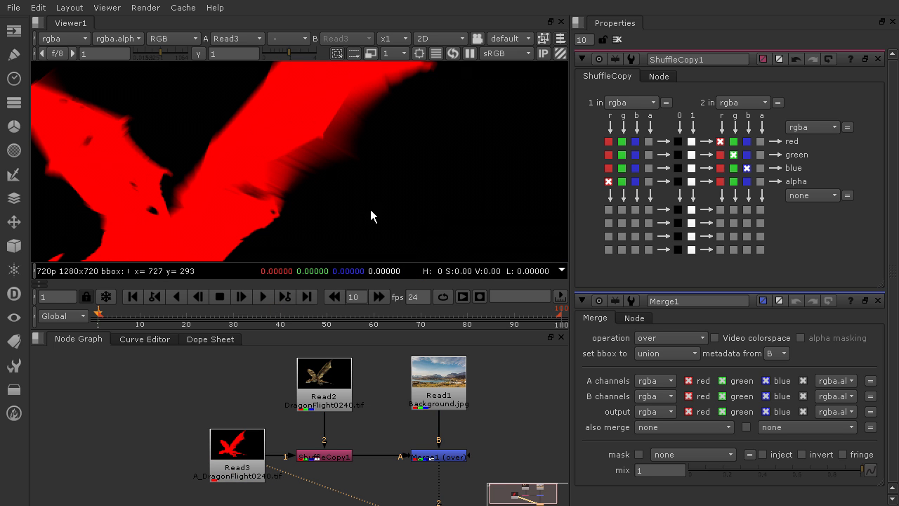
{"action": "scroll", "coordinate": [170, 217], "scroll_direction": "up", "scroll_amount": 2}
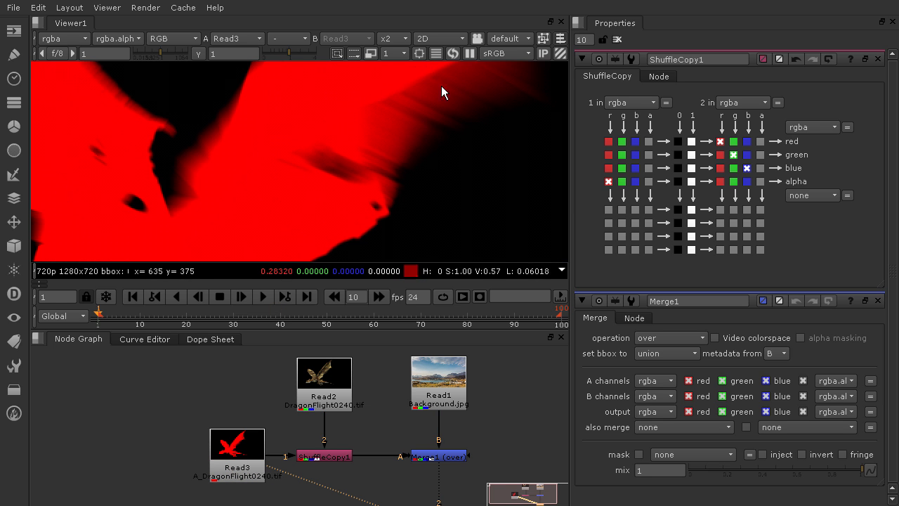
{"action": "middle_click_drag", "start_coordinate": [403, 130], "coordinate": [210, 423]}
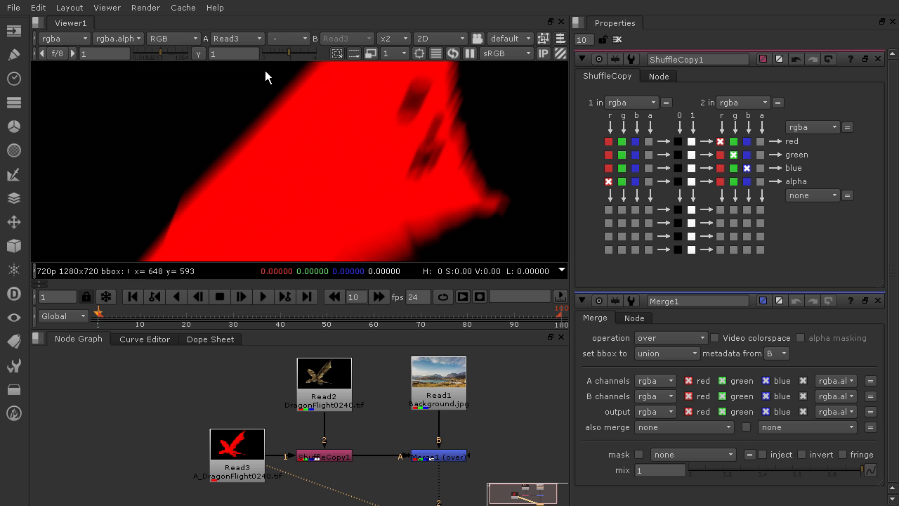
{"action": "left_click", "coordinate": [182, 32]}
{"action": "left_click", "coordinate": [175, 132]}
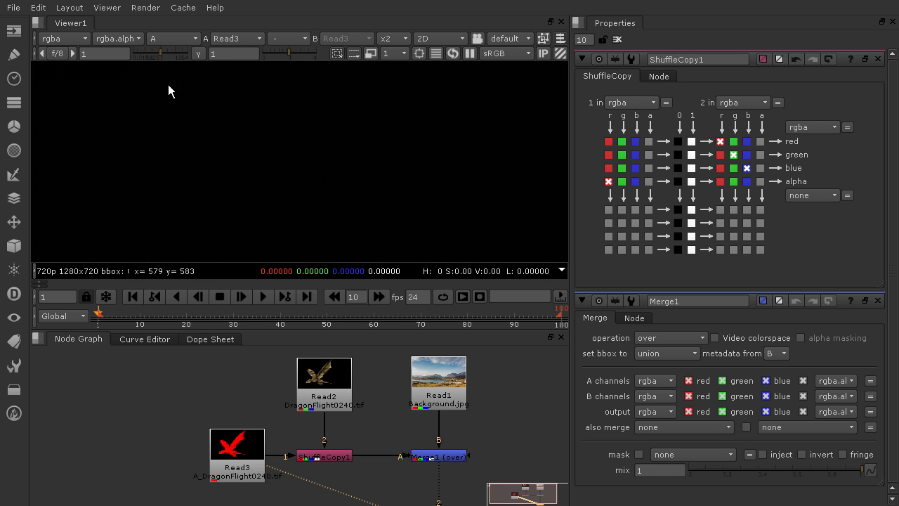
{"action": "left_click", "coordinate": [159, 37]}
{"action": "left_click", "coordinate": [181, 91]}
{"action": "middle_click_drag", "start_coordinate": [400, 107], "coordinate": [293, 211]}
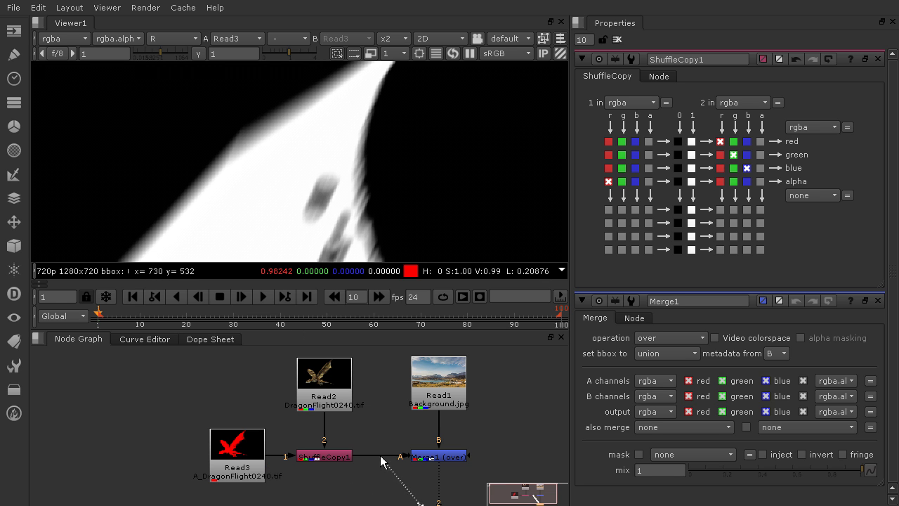
Show the Merge1 result in RGB and examine the wing tip, followed by the whole dragon composite
{"action": "left_click", "coordinate": [426, 456]}
{"action": "key", "text": "1"}
{"action": "left_click", "coordinate": [171, 37]}
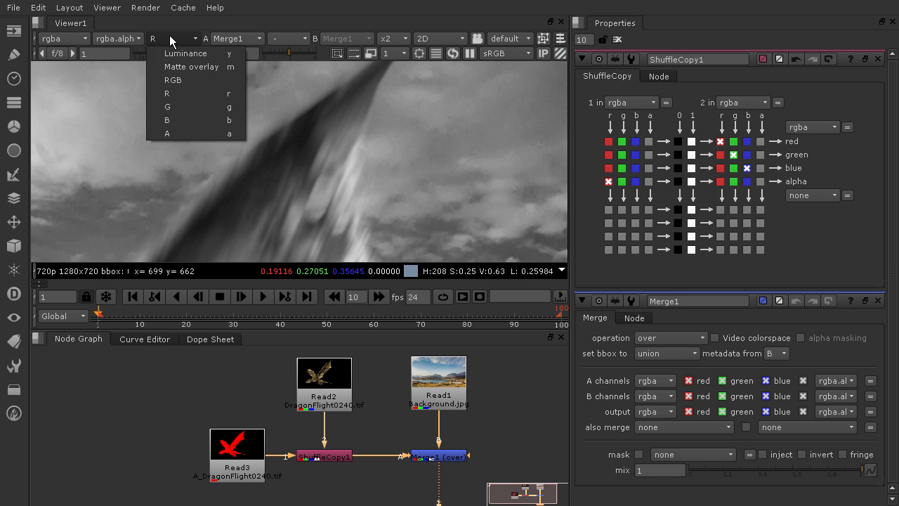
{"action": "left_click", "coordinate": [179, 82]}
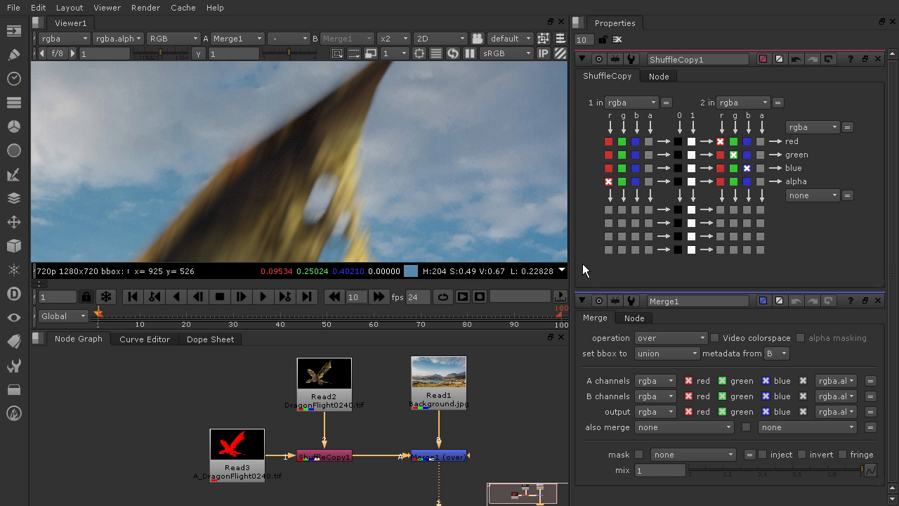
{"action": "scroll", "coordinate": [426, 209], "scroll_direction": "down", "scroll_amount": 5}
{"action": "middle_click_drag", "start_coordinate": [417, 170], "coordinate": [384, 94]}
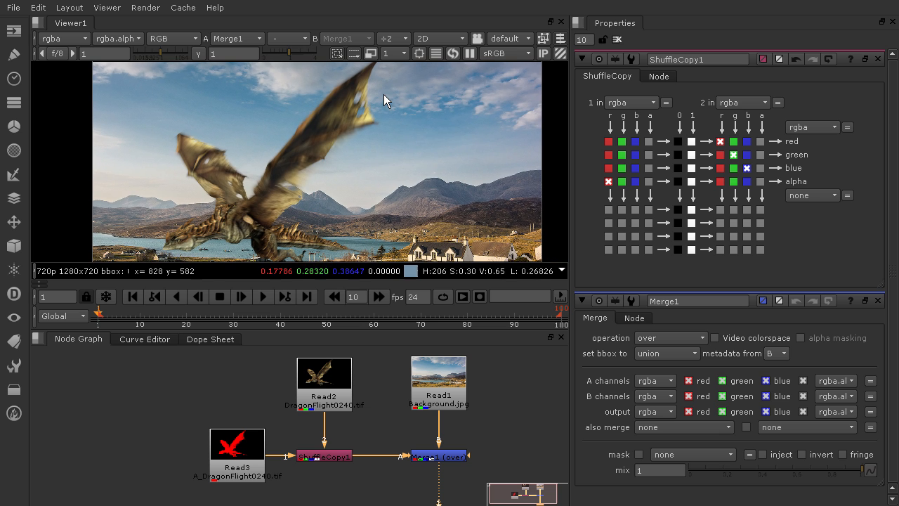
{"action": "scroll", "coordinate": [435, 195], "scroll_direction": "down", "scroll_amount": 1}
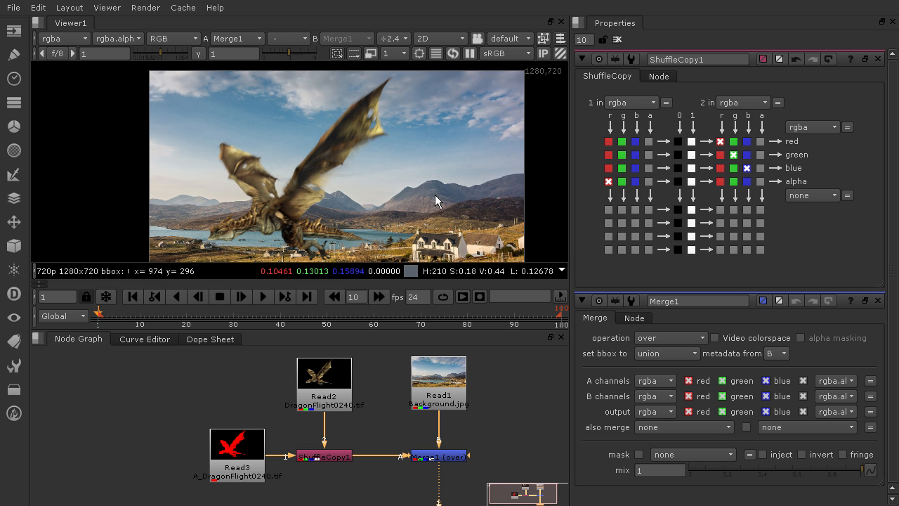
{"action": "middle_click_drag", "start_coordinate": [435, 194], "coordinate": [393, 166]}
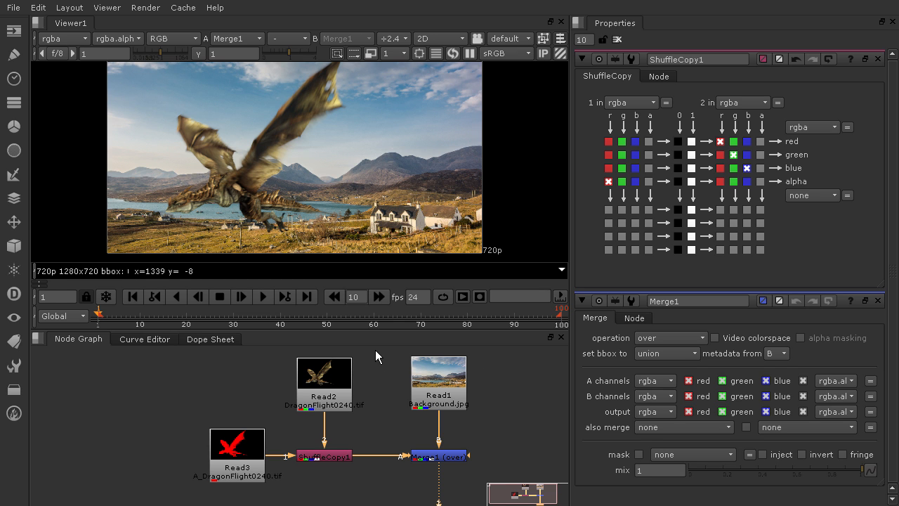
Move Read2, Read3 and ShuffleCopy1 away from Merge1 and insert a Grade node between ShuffleCopy1 and Merge1
{"action": "left_click_drag", "start_coordinate": [375, 350], "coordinate": [160, 488]}
{"action": "left_click_drag", "start_coordinate": [330, 455], "coordinate": [221, 455]}
{"action": "left_click", "coordinate": [341, 439]}
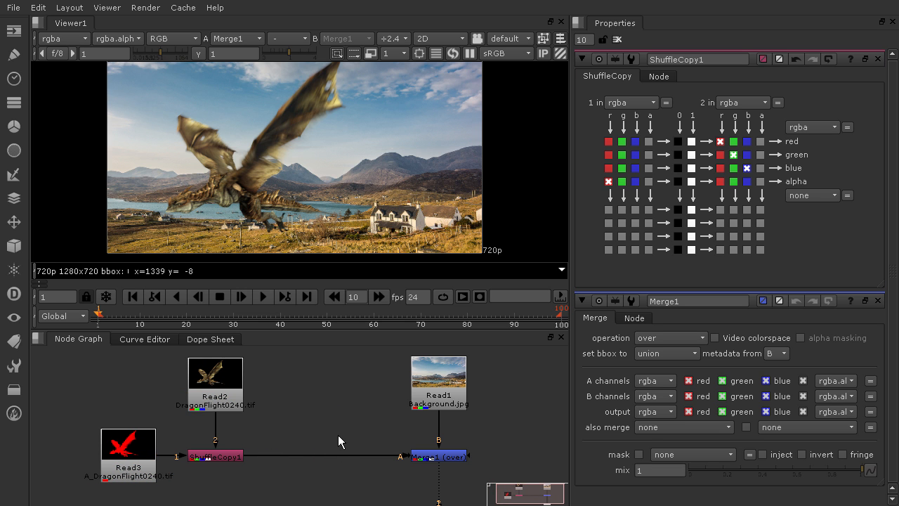
{"action": "key", "text": "Tab"}
{"action": "type", "text": "grade"}
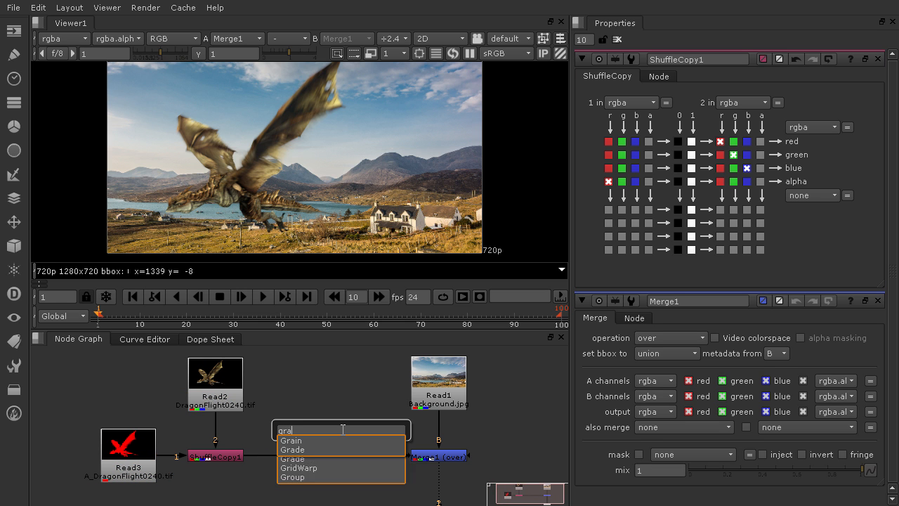
{"action": "key", "text": "Return"}
{"action": "left_click_drag", "start_coordinate": [338, 447], "coordinate": [328, 463]}
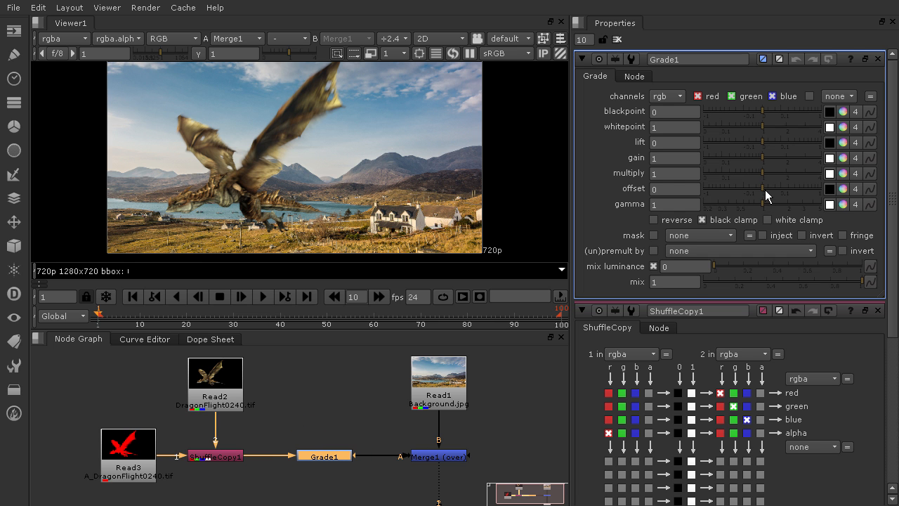
Set Grade1's offset to 0.22 and compare the Grade1 output with the Merge1 composite
{"action": "left_click_drag", "start_coordinate": [764, 189], "coordinate": [789, 191]}
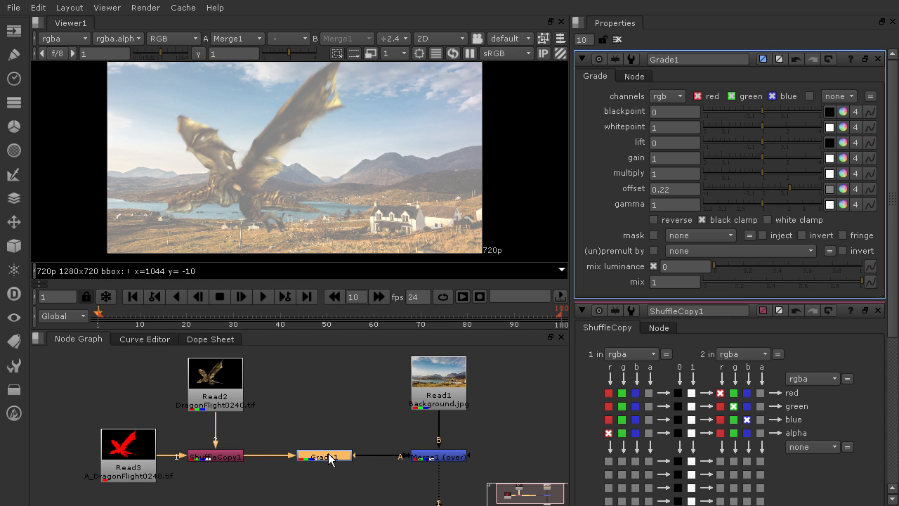
{"action": "key", "text": "1"}
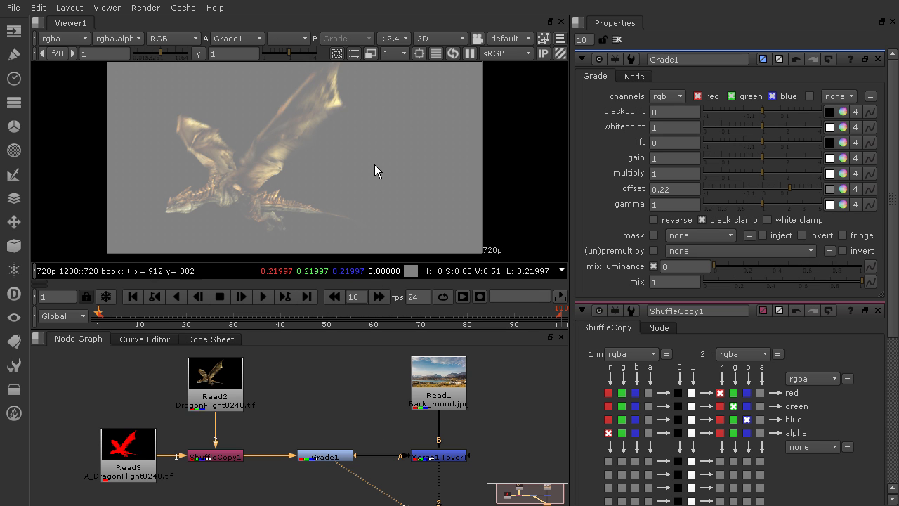
{"action": "left_click_drag", "start_coordinate": [366, 473], "coordinate": [430, 464]}
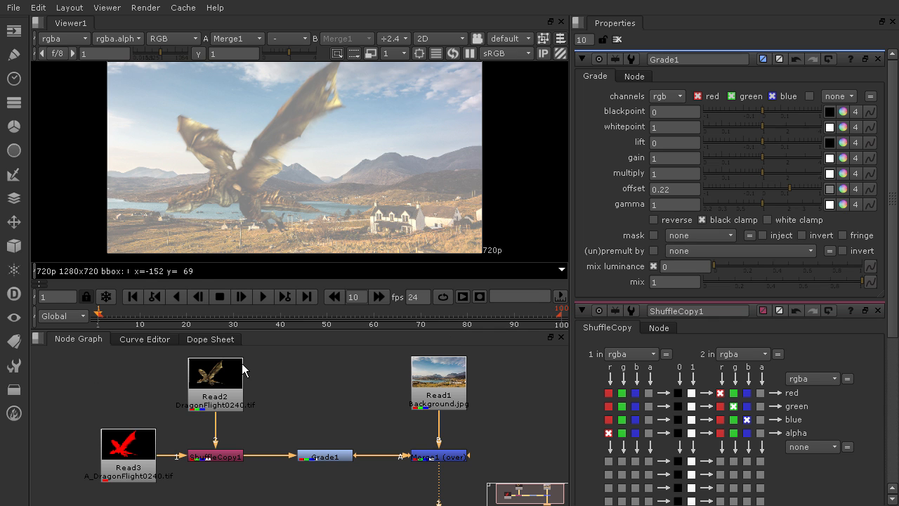
Make room before Grade1, insert an Unpremult node between ShuffleCopy1 and Grade1, and check the dragon in the composite
{"action": "left_click_drag", "start_coordinate": [262, 351], "coordinate": [79, 505]}
{"action": "left_click_drag", "start_coordinate": [200, 445], "coordinate": [129, 449]}
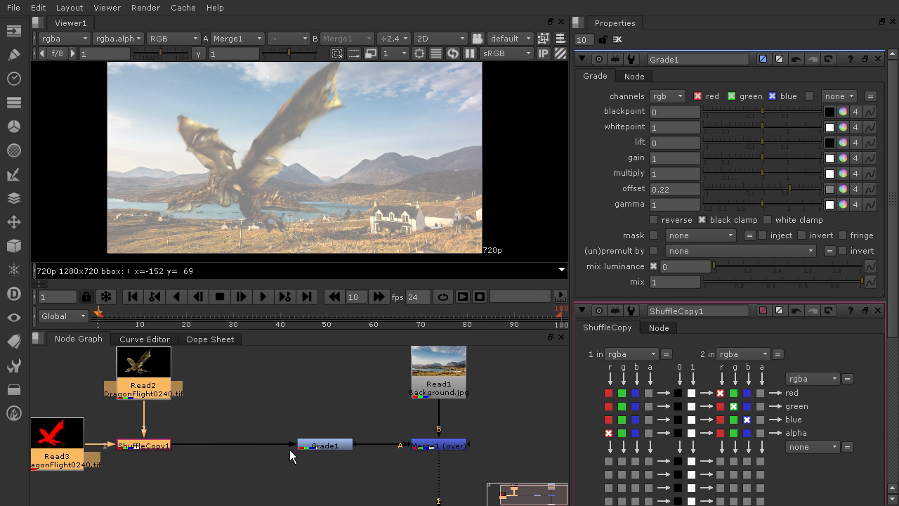
{"action": "left_click", "coordinate": [244, 468]}
{"action": "key", "text": "Tab"}
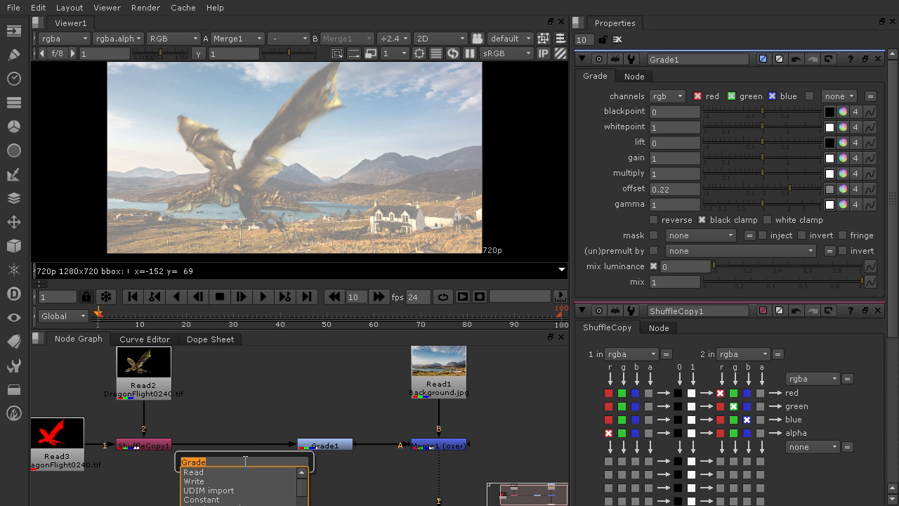
{"action": "type", "text": "unpremult"}
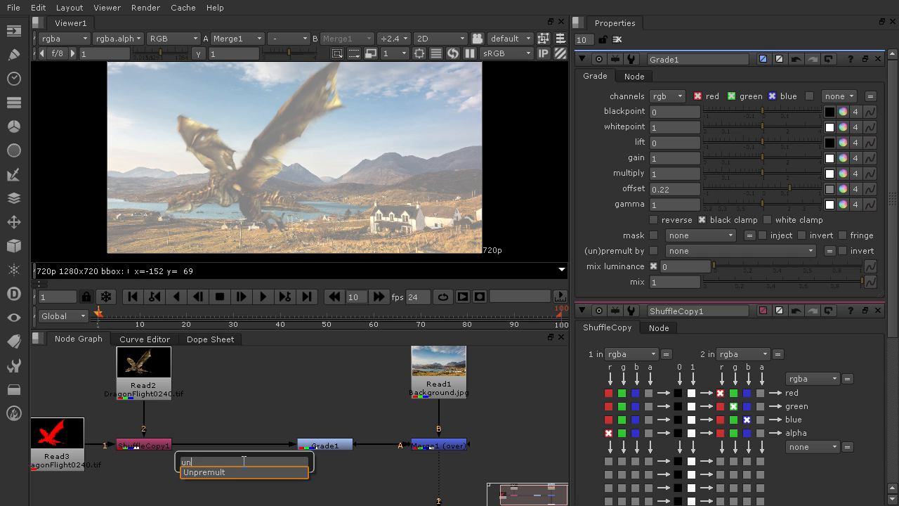
{"action": "key", "text": "Return"}
{"action": "left_click_drag", "start_coordinate": [243, 473], "coordinate": [237, 446]}
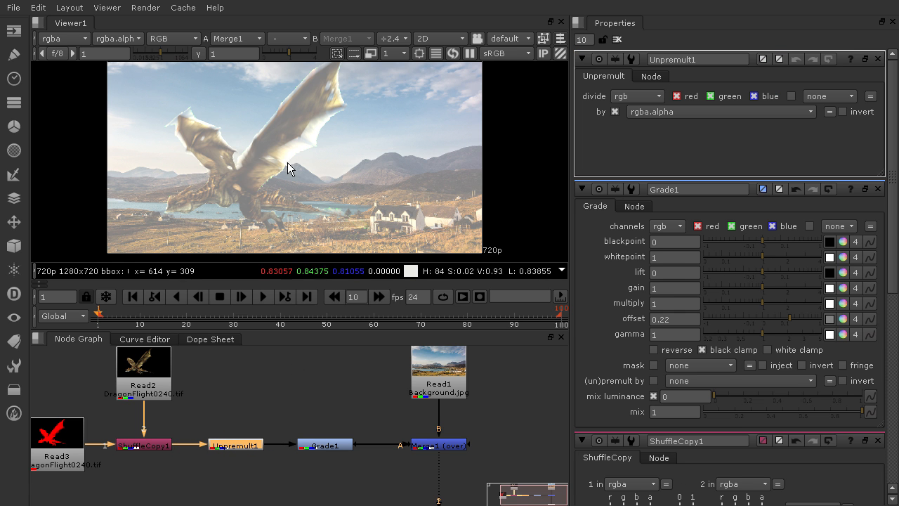
{"action": "scroll", "coordinate": [343, 97], "scroll_direction": "up", "scroll_amount": 4}
{"action": "scroll", "coordinate": [385, 137], "scroll_direction": "down", "scroll_amount": 5}
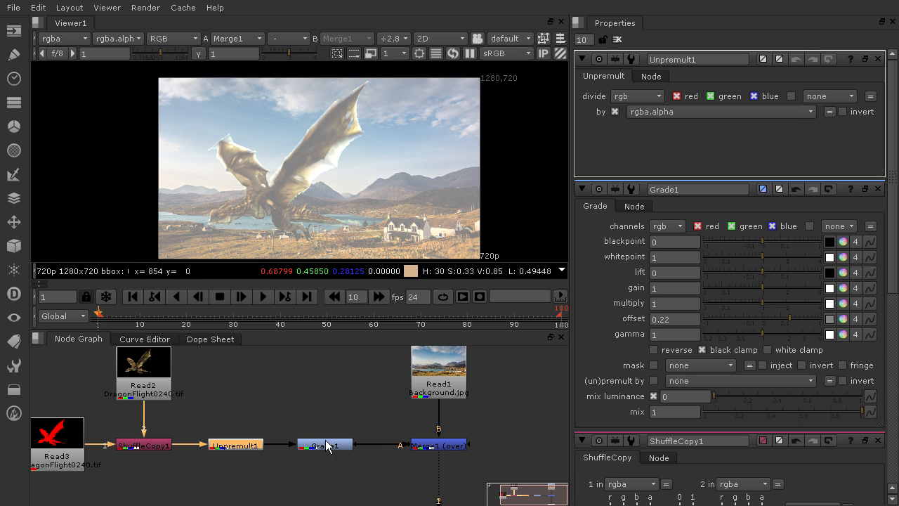
Shift Unpremult1 and Grade1 closer to ShuffleCopy1 and insert a Premult node between Grade1 and Merge1
{"action": "left_click_drag", "start_coordinate": [328, 448], "coordinate": [314, 449]}
{"action": "left_click_drag", "start_coordinate": [242, 446], "coordinate": [226, 446]}
{"action": "left_click_drag", "start_coordinate": [318, 448], "coordinate": [302, 450]}
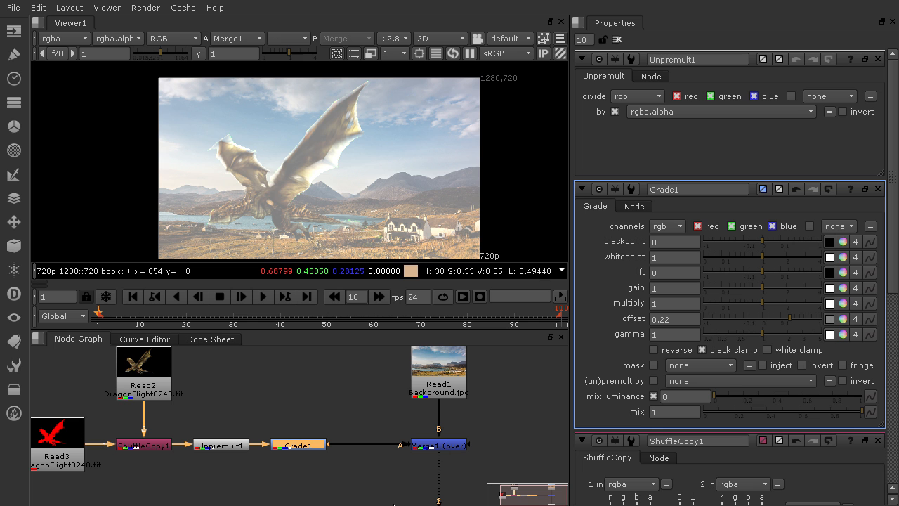
{"action": "left_click", "coordinate": [386, 483]}
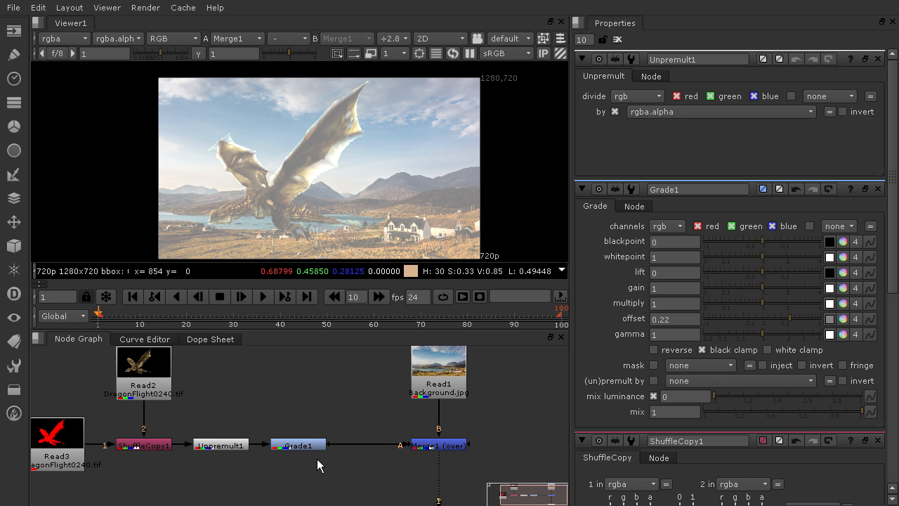
{"action": "key", "text": "Tab"}
{"action": "type", "text": "prem"}
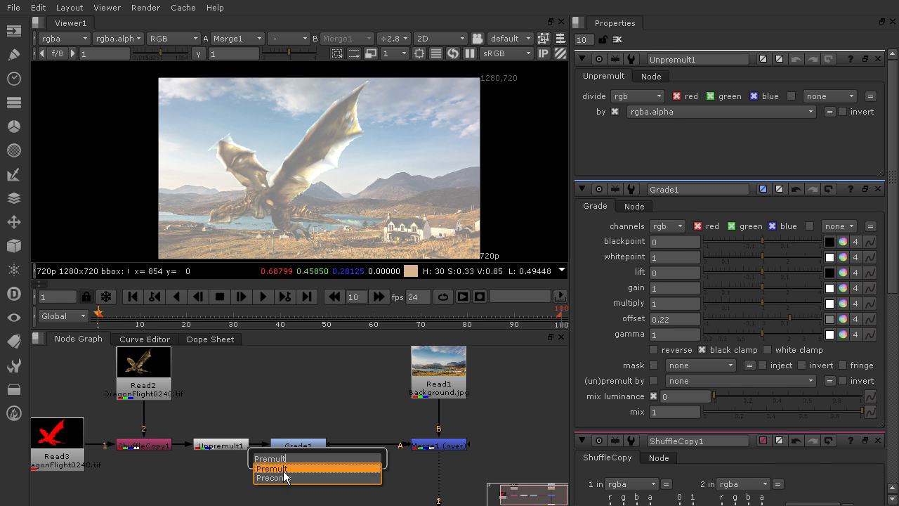
{"action": "key", "text": "Return"}
{"action": "left_click_drag", "start_coordinate": [379, 478], "coordinate": [359, 448]}
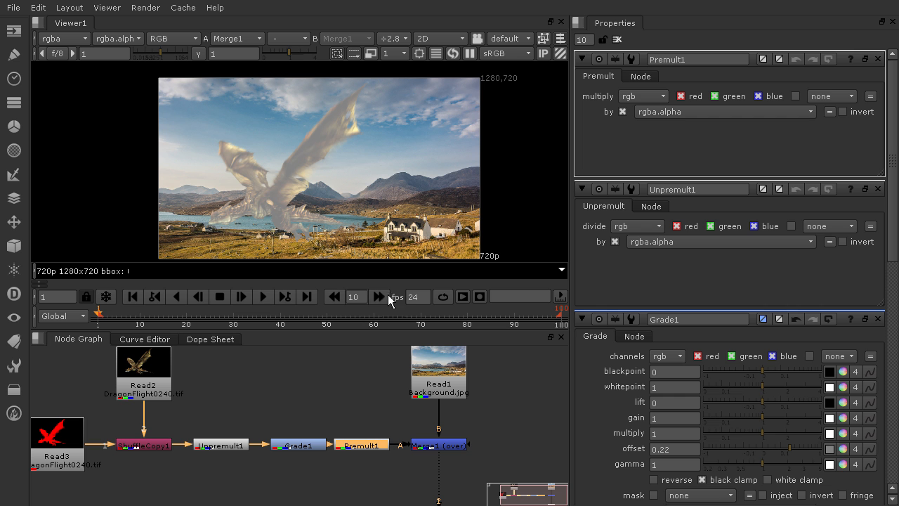
{"action": "scroll", "coordinate": [366, 183], "scroll_direction": "up", "scroll_amount": 2}
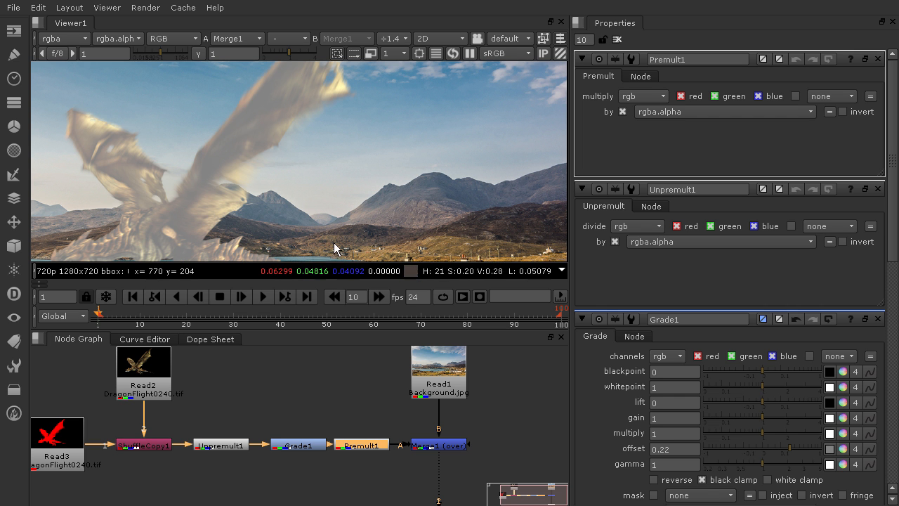
{"action": "middle_click_drag", "start_coordinate": [377, 237], "coordinate": [358, 105]}
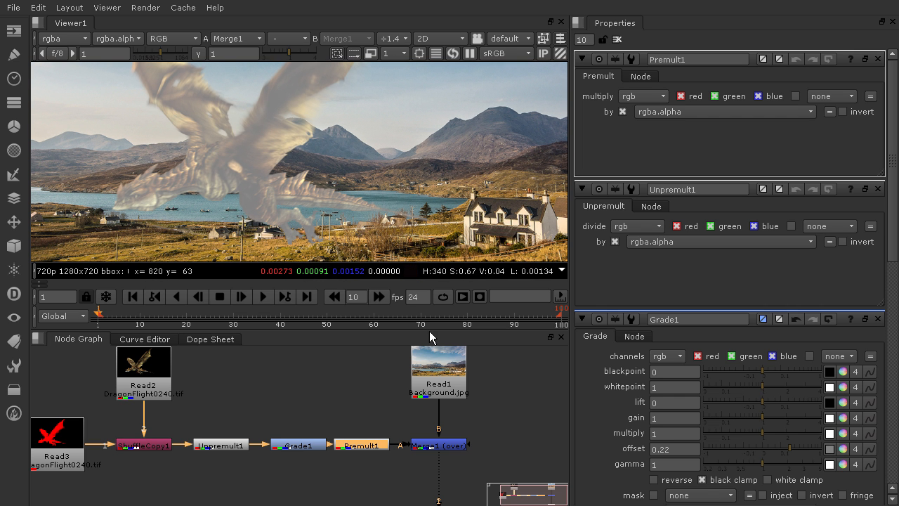
Lower Grade1's offset to 0.005 and disable the Premult1 and Unpremult1 nodes
{"action": "left_click", "coordinate": [300, 449]}
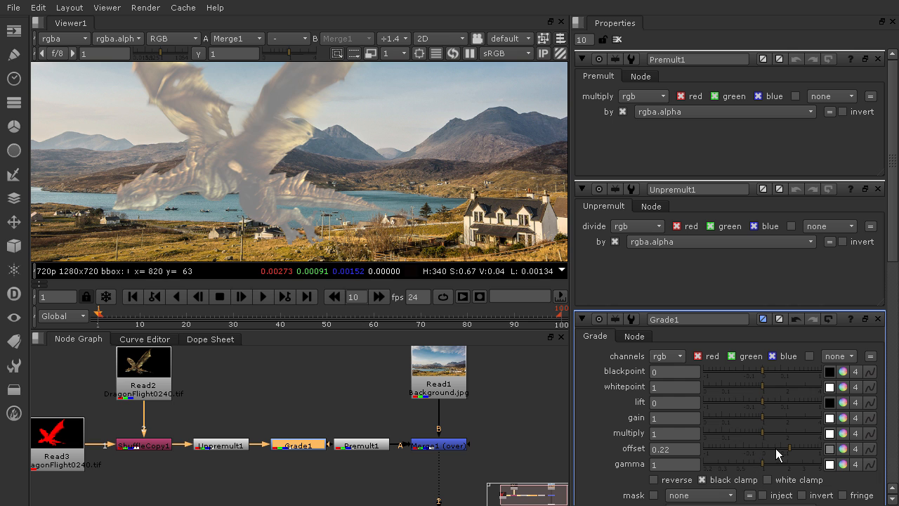
{"action": "mouse_move", "coordinate": [777, 448]}
{"action": "left_mouse_down"}
{"action": "mouse_move", "coordinate": [754, 443]}
{"action": "mouse_move", "coordinate": [806, 449]}
{"action": "mouse_move", "coordinate": [752, 442]}
{"action": "mouse_move", "coordinate": [765, 443]}
{"action": "mouse_move", "coordinate": [766, 453]}
{"action": "left_mouse_up"}
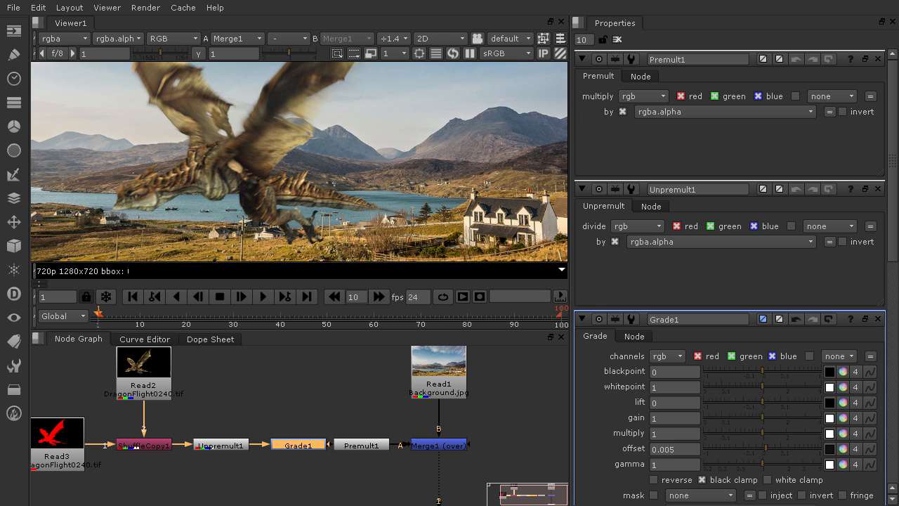
{"action": "left_click", "coordinate": [358, 447]}
{"action": "key", "text": "d"}
{"action": "left_click", "coordinate": [232, 445]}
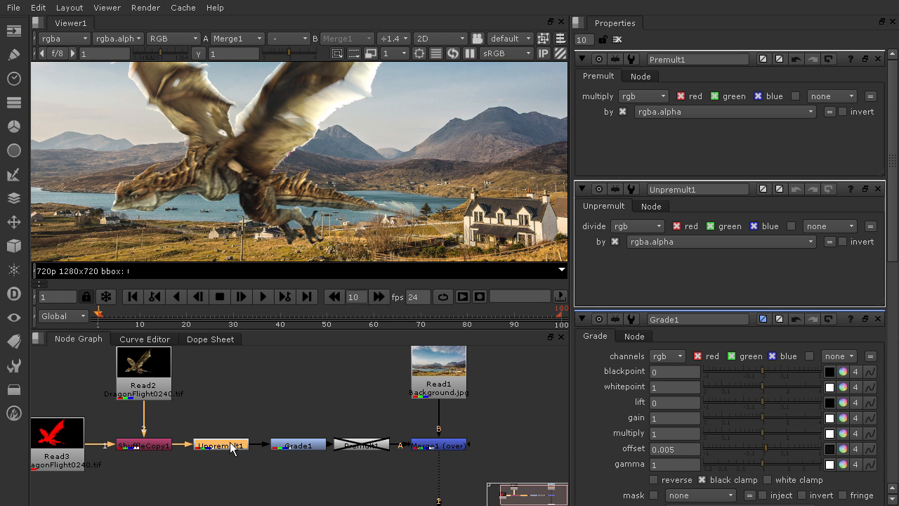
{"action": "key", "text": "d"}
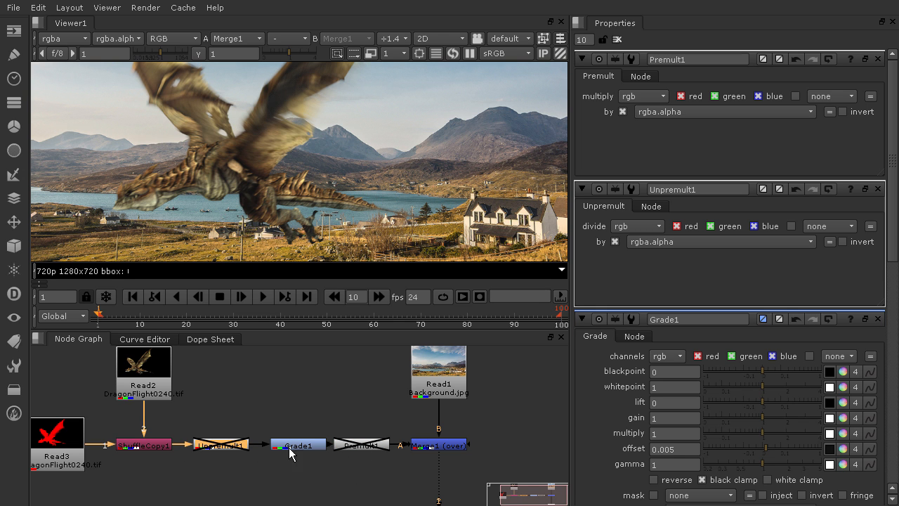
Try Grade1 offsets of 0.01 and 0.52 while Premult1 and Unpremult1 are disabled
{"action": "mouse_move", "coordinate": [768, 452]}
{"action": "left_mouse_down"}
{"action": "mouse_move", "coordinate": [759, 449]}
{"action": "mouse_move", "coordinate": [809, 454]}
{"action": "mouse_move", "coordinate": [763, 454]}
{"action": "left_mouse_up"}
{"action": "left_click_drag", "start_coordinate": [767, 454], "coordinate": [768, 454]}
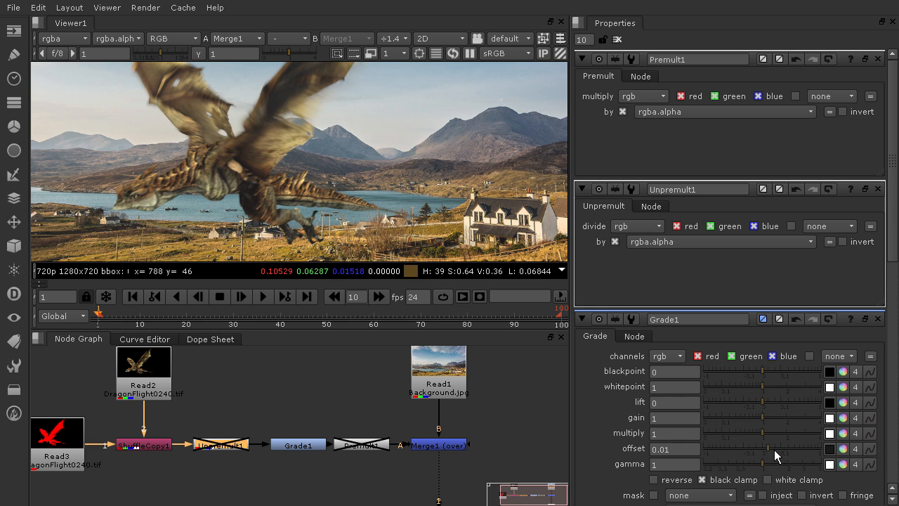
{"action": "left_click_drag", "start_coordinate": [775, 449], "coordinate": [804, 449]}
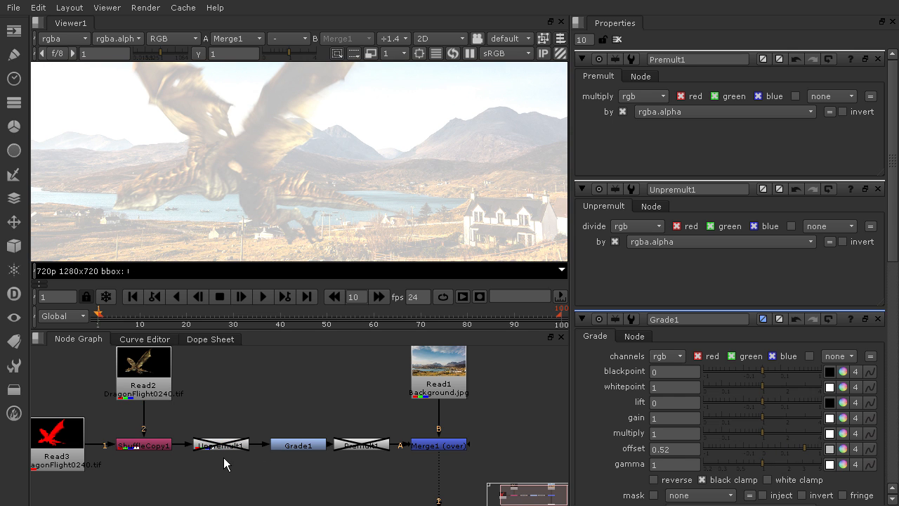
Delete the Unpremult1 node and re-enable Premult1, moving it and Grade1 closer to ShuffleCopy1
{"action": "key", "text": "Delete"}
{"action": "left_click_drag", "start_coordinate": [312, 446], "coordinate": [265, 447]}
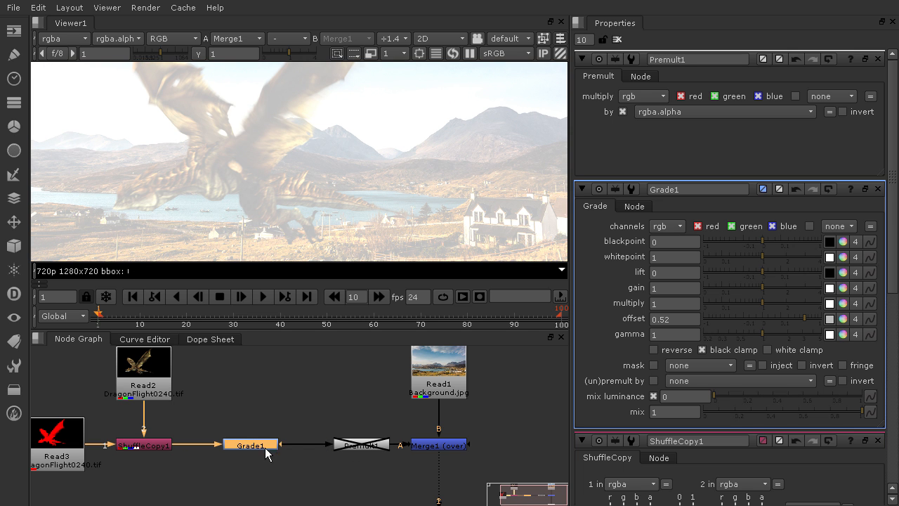
{"action": "left_click_drag", "start_coordinate": [364, 450], "coordinate": [347, 450]}
{"action": "key", "text": "d"}
{"action": "left_click", "coordinate": [335, 413]}
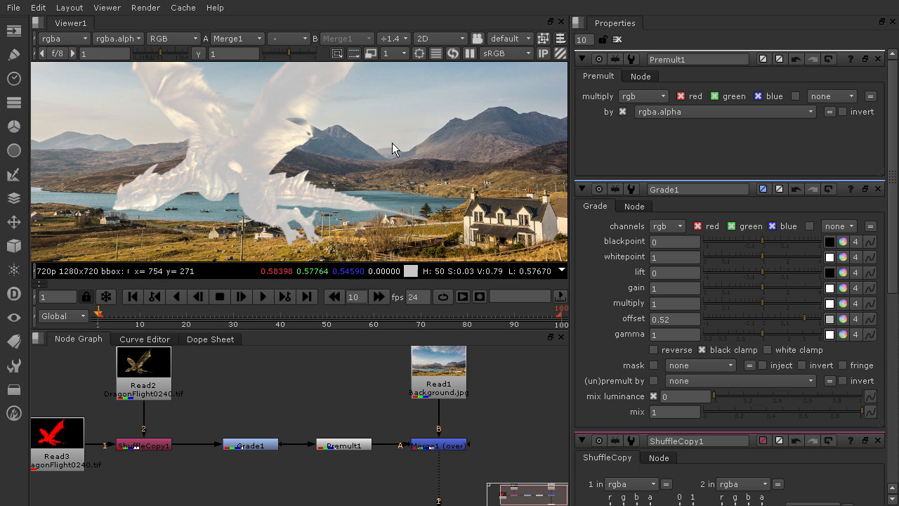
Grade the dragon in Grade1 with offset 0.035, blackpoint -0.07, whitepoint 1.2, lift -0.01 and gain 1.6
{"action": "scroll", "coordinate": [394, 144], "scroll_direction": "up", "scroll_amount": 3}
{"action": "middle_click_drag", "start_coordinate": [150, 149], "coordinate": [544, 114]}
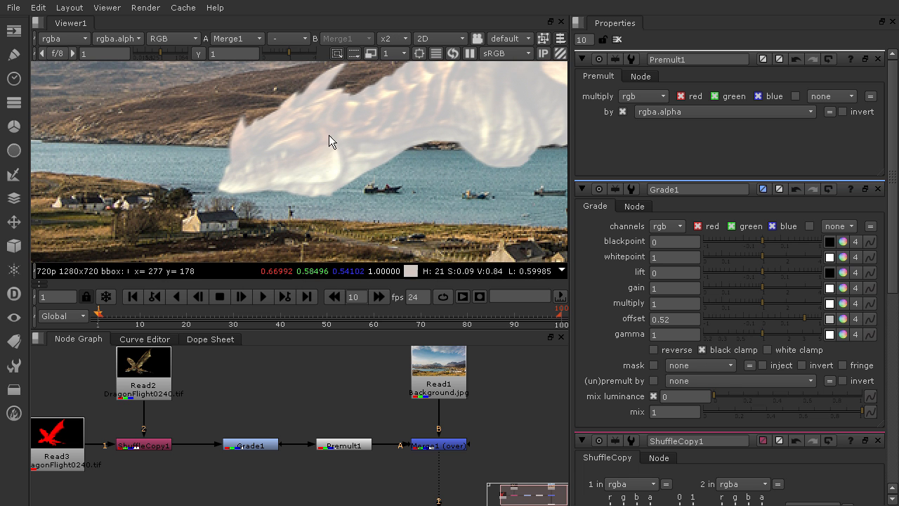
{"action": "middle_click_drag", "start_coordinate": [470, 112], "coordinate": [265, 263]}
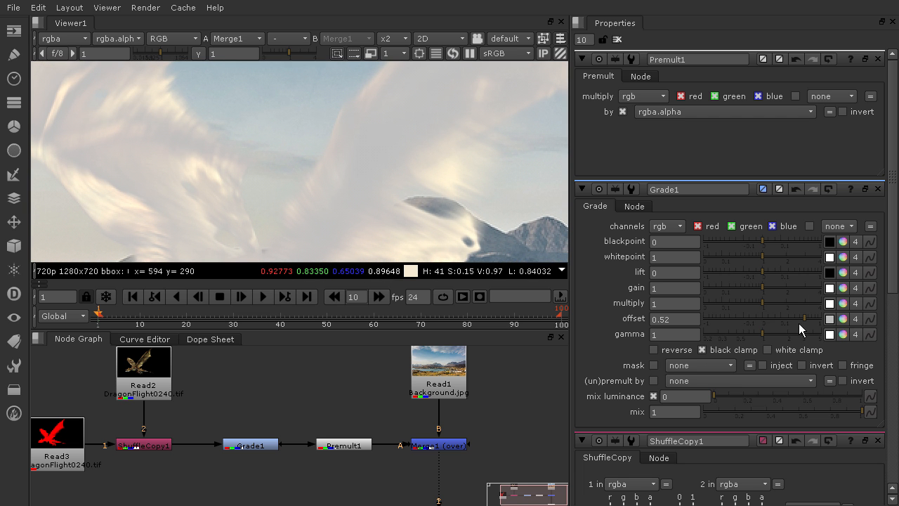
{"action": "left_click_drag", "start_coordinate": [798, 323], "coordinate": [773, 323]}
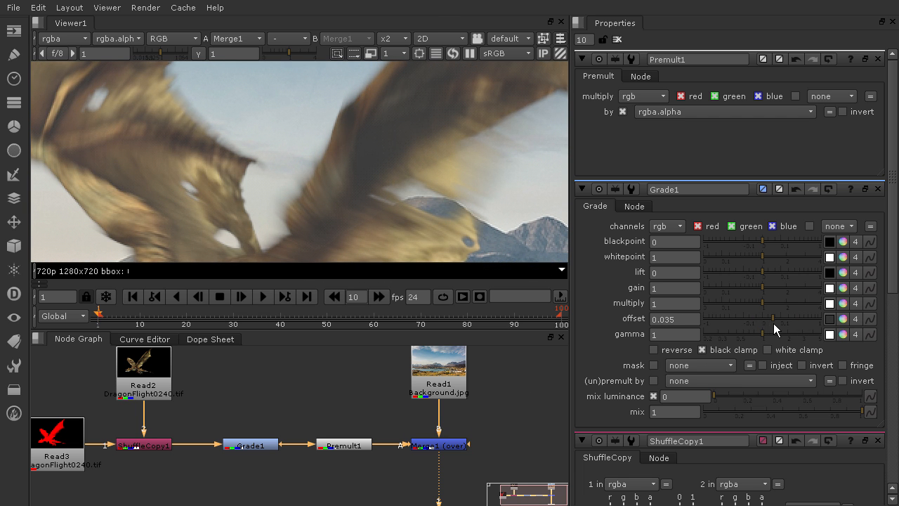
{"action": "mouse_move", "coordinate": [772, 279]}
{"action": "left_mouse_down"}
{"action": "mouse_move", "coordinate": [786, 275]}
{"action": "mouse_move", "coordinate": [737, 275]}
{"action": "mouse_move", "coordinate": [760, 279]}
{"action": "mouse_move", "coordinate": [744, 279]}
{"action": "mouse_move", "coordinate": [793, 256]}
{"action": "mouse_move", "coordinate": [772, 258]}
{"action": "mouse_move", "coordinate": [761, 241]}
{"action": "mouse_move", "coordinate": [745, 244]}
{"action": "mouse_move", "coordinate": [756, 271]}
{"action": "left_mouse_up"}
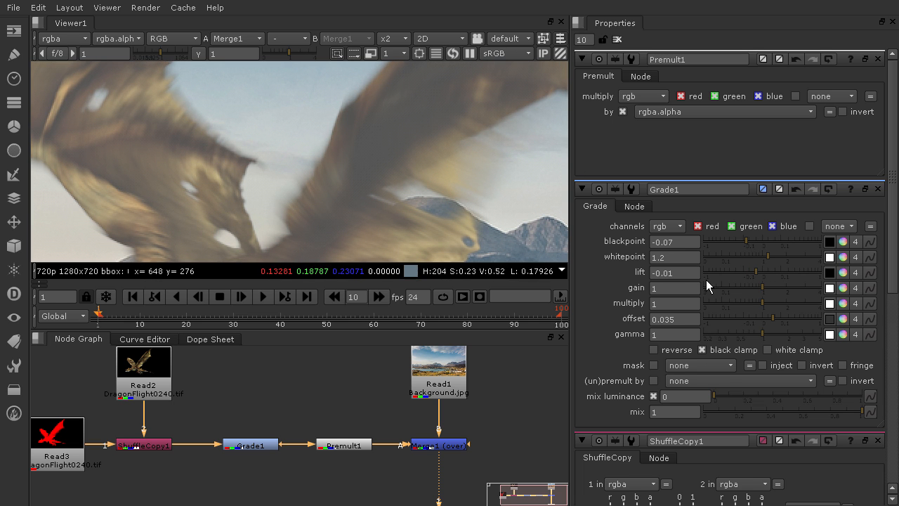
{"action": "left_click_drag", "start_coordinate": [764, 289], "coordinate": [775, 288]}
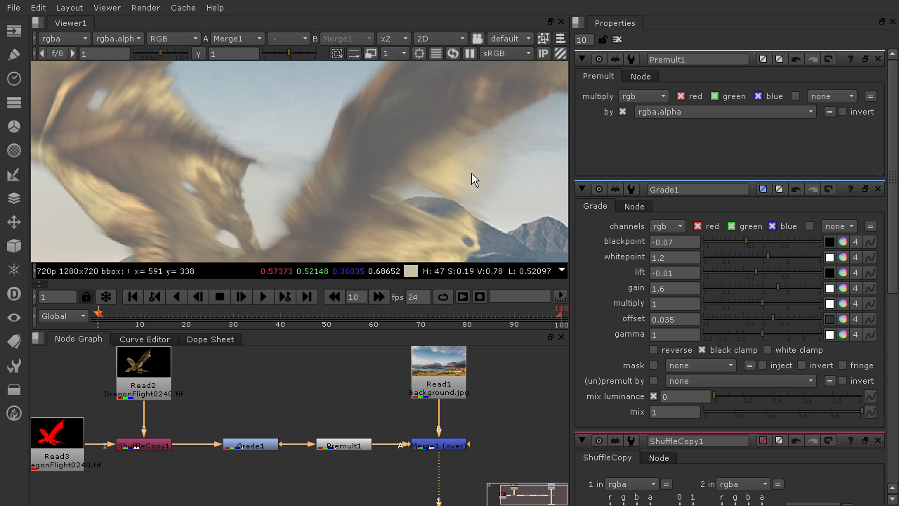
Examine the graded dragon's head, body, legs and blurred wing edges up close in the Merge1 composite
{"action": "scroll", "coordinate": [473, 174], "scroll_direction": "down", "scroll_amount": 1}
{"action": "middle_click_drag", "start_coordinate": [468, 183], "coordinate": [361, 112]}
{"action": "middle_click_drag", "start_coordinate": [361, 209], "coordinate": [409, 143]}
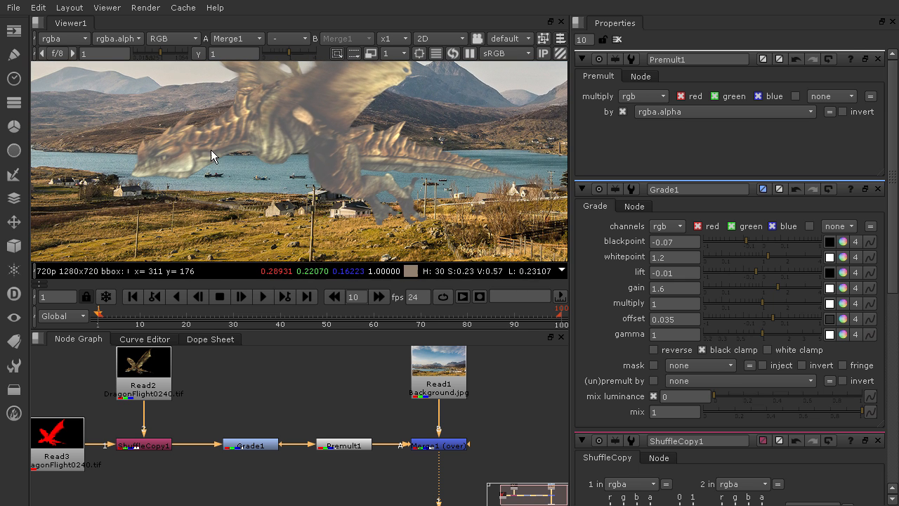
{"action": "middle_click_drag", "start_coordinate": [216, 151], "coordinate": [359, 177]}
{"action": "middle_click_drag", "start_coordinate": [492, 201], "coordinate": [397, 167]}
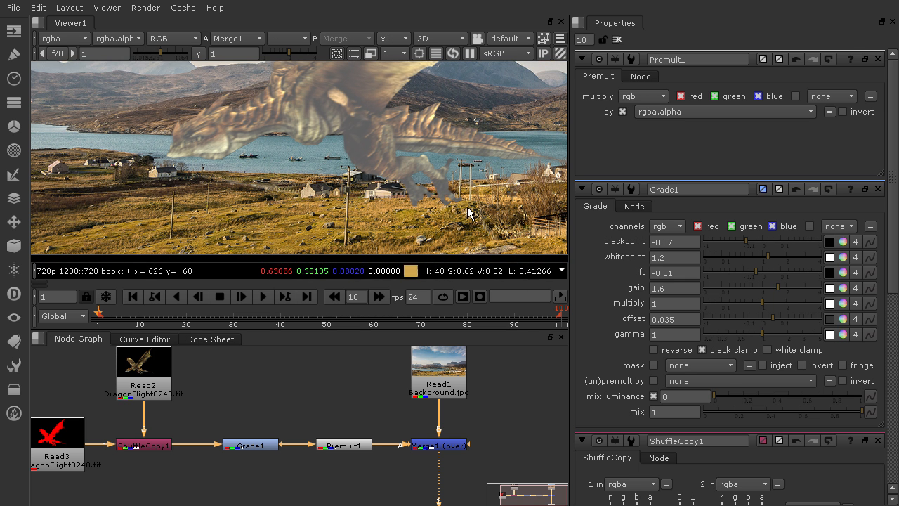
{"action": "scroll", "coordinate": [358, 167], "scroll_direction": "up", "scroll_amount": 4}
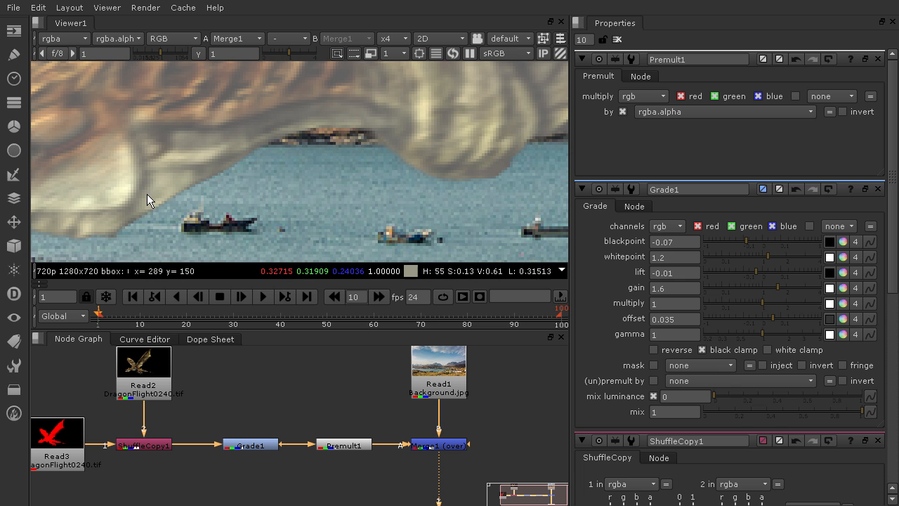
{"action": "middle_click_drag", "start_coordinate": [457, 163], "coordinate": [352, 173]}
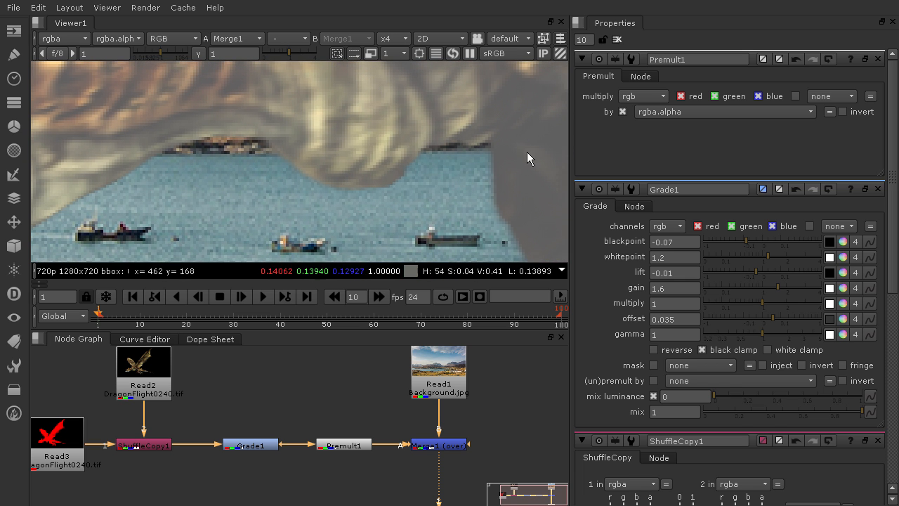
{"action": "middle_click_drag", "start_coordinate": [498, 136], "coordinate": [343, 177]}
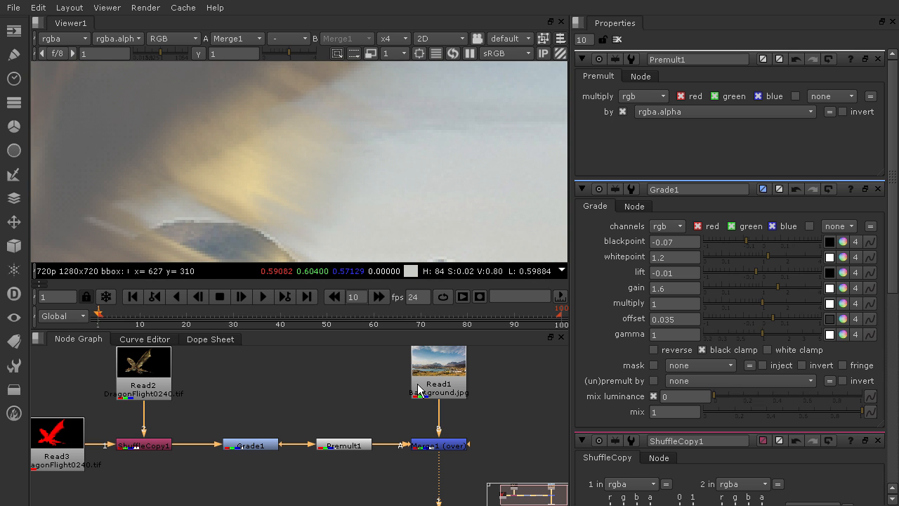
Reposition Grade1 and Premult1 between ShuffleCopy1 and Merge1, leaving room for another node before Grade1
{"action": "mouse_move", "coordinate": [280, 445]}
{"action": "left_mouse_down"}
{"action": "mouse_move", "coordinate": [360, 444]}
{"action": "mouse_move", "coordinate": [291, 447]}
{"action": "left_mouse_up"}
{"action": "left_click_drag", "start_coordinate": [359, 447], "coordinate": [350, 446]}
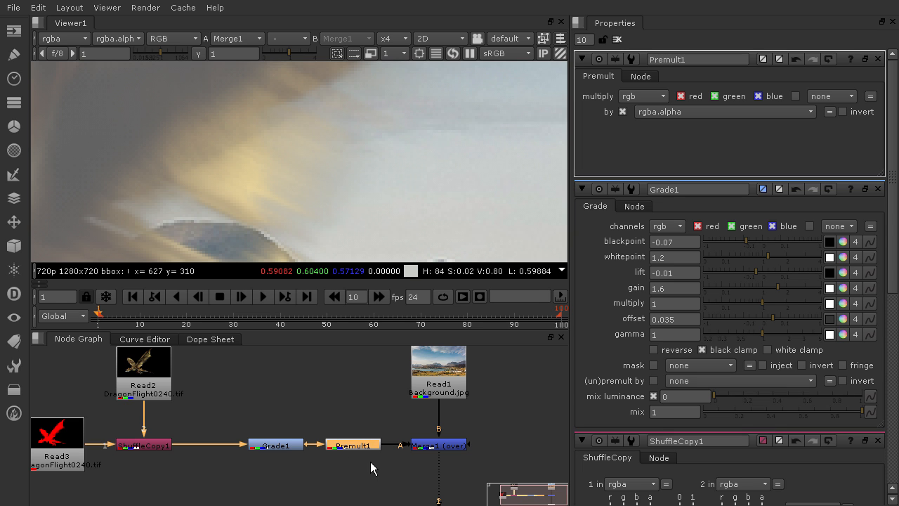
{"action": "left_click_drag", "start_coordinate": [287, 448], "coordinate": [262, 453]}
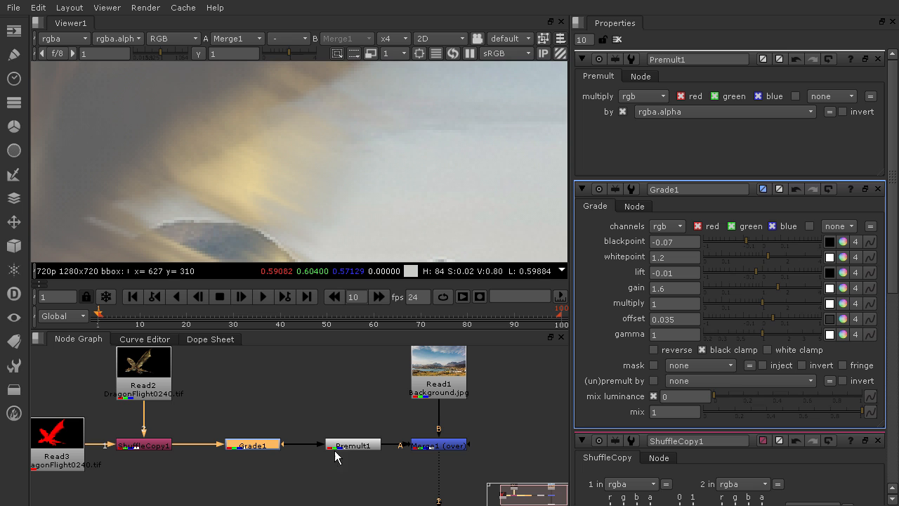
{"action": "left_click_drag", "start_coordinate": [359, 451], "coordinate": [368, 451]}
{"action": "left_click_drag", "start_coordinate": [248, 446], "coordinate": [256, 445]}
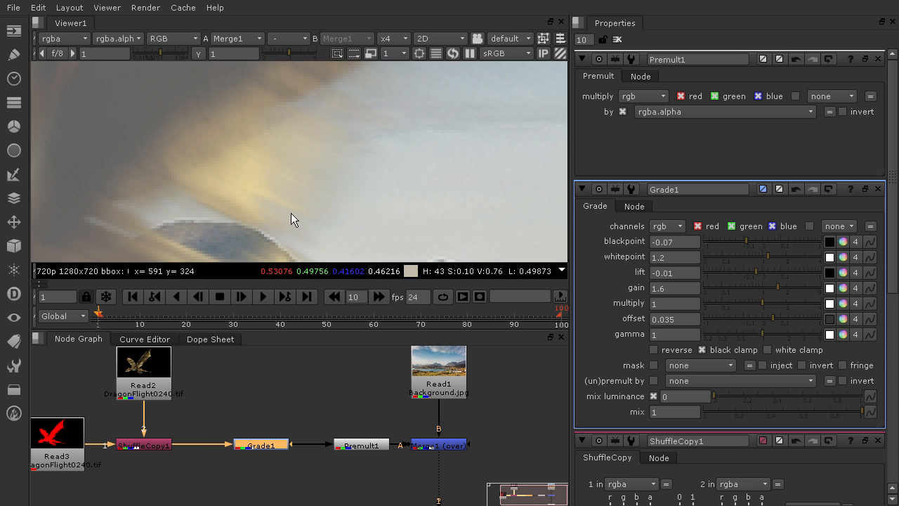
Insert an Unpremult node between ShuffleCopy1 and Grade1 and line up the nodes in the row
{"action": "left_click", "coordinate": [283, 399]}
{"action": "key", "text": "Tab"}
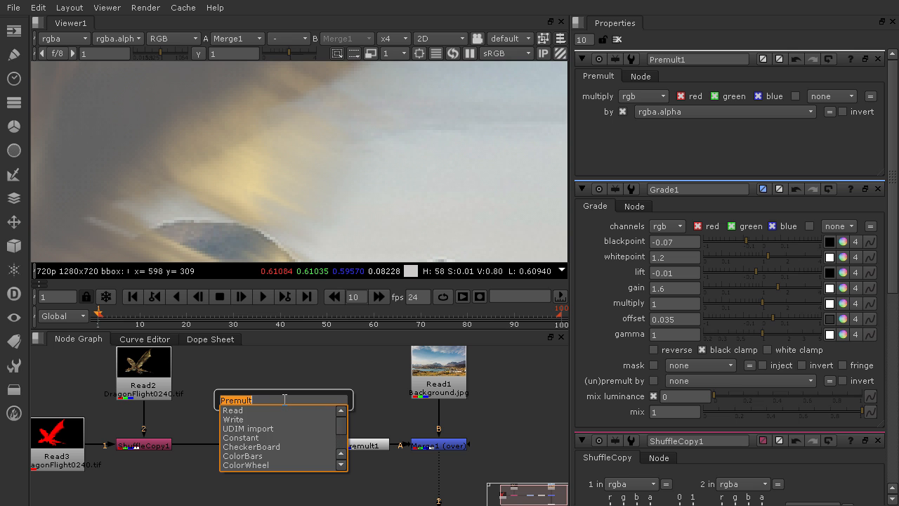
{"action": "type", "text": "unp"}
{"action": "key", "text": "Return"}
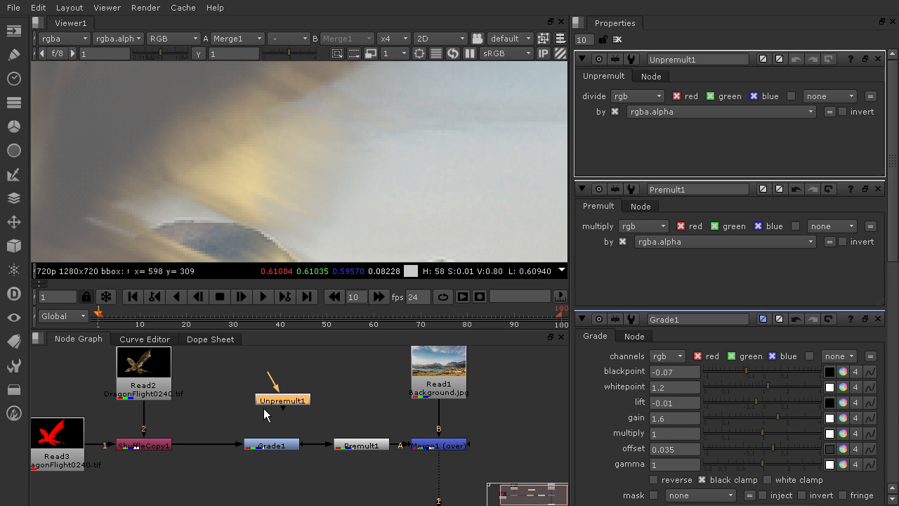
{"action": "left_click_drag", "start_coordinate": [264, 395], "coordinate": [214, 448]}
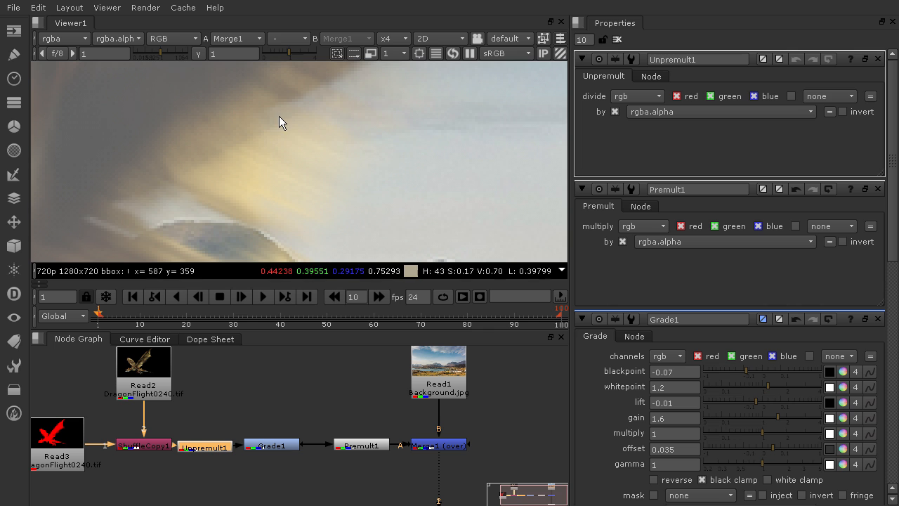
{"action": "left_click_drag", "start_coordinate": [210, 449], "coordinate": [270, 445]}
{"action": "left_click", "coordinate": [215, 436]}
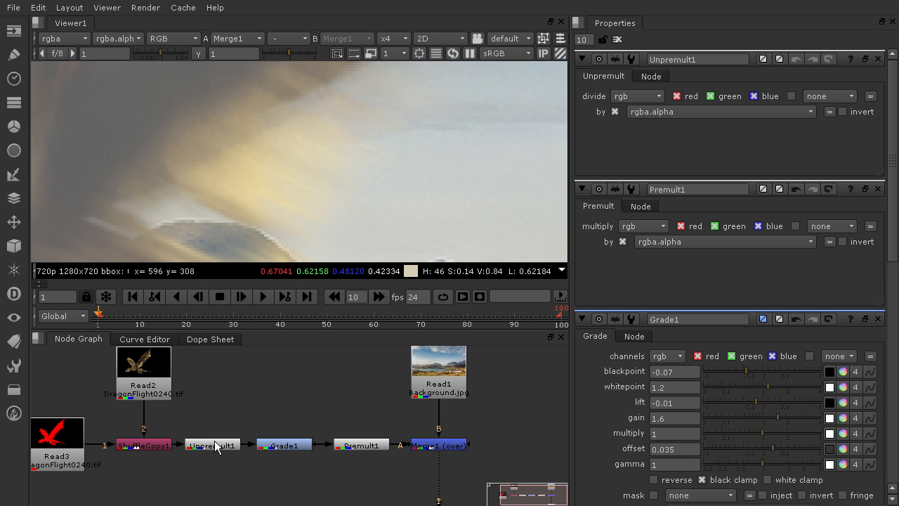
Compare the dragon's wing edges up close in the Merge1 composite with Unpremult1 disabled and enabled
{"action": "left_click", "coordinate": [217, 446]}
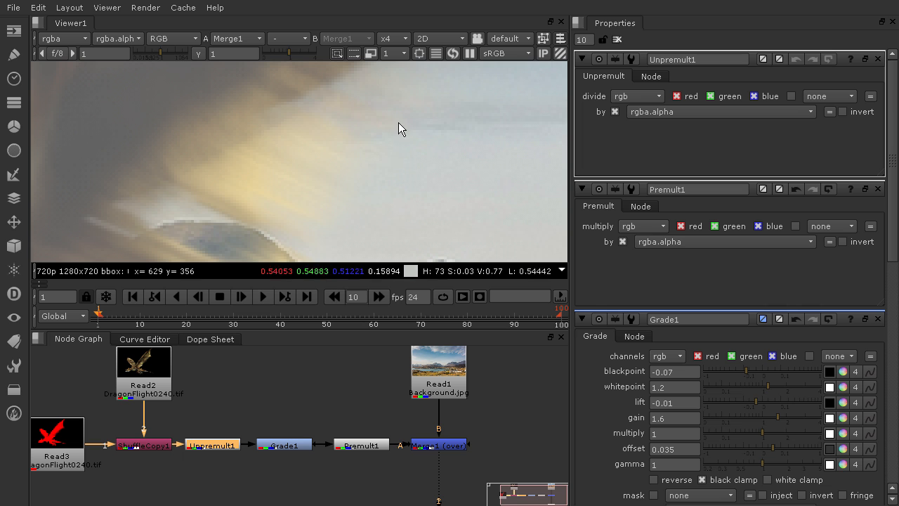
{"action": "key", "text": "d"}
{"action": "key", "text": "d"}
{"action": "key", "text": "d"}
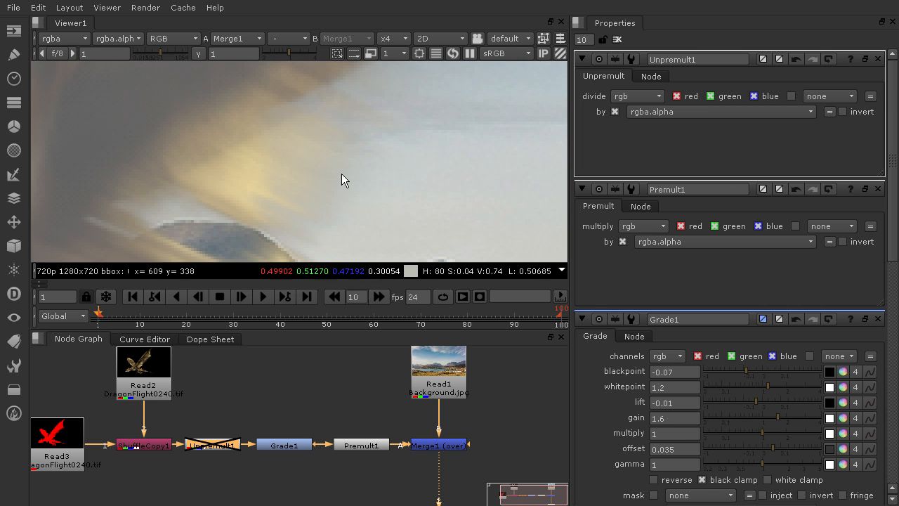
{"action": "middle_click_drag", "start_coordinate": [410, 103], "coordinate": [316, 274]}
{"action": "key", "text": "d"}
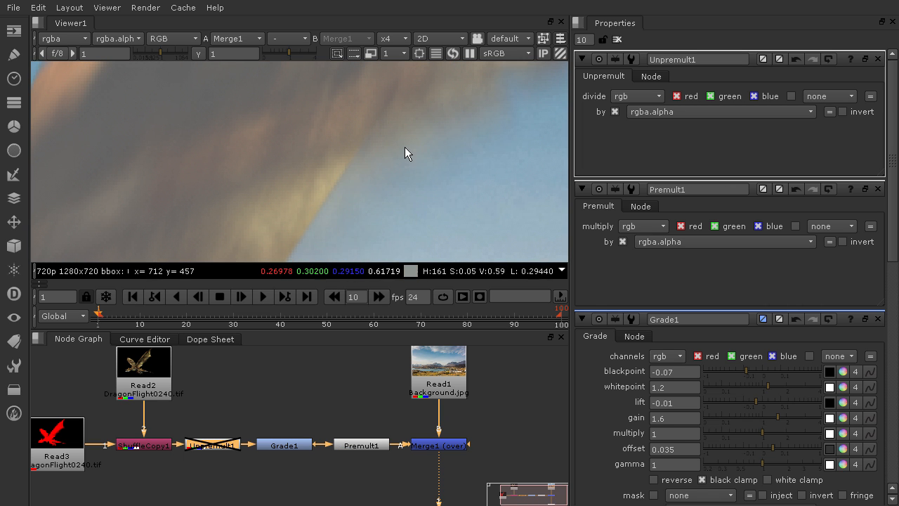
{"action": "key", "text": "d"}
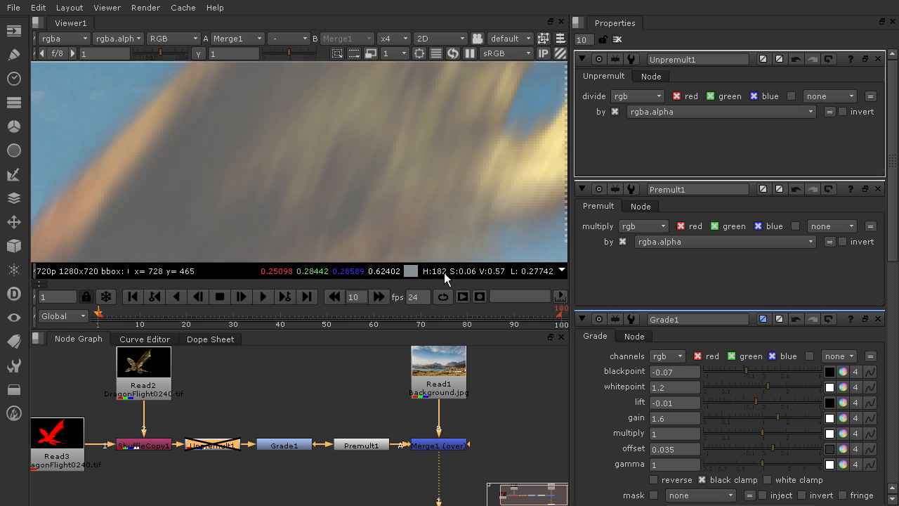
{"action": "key", "text": "d"}
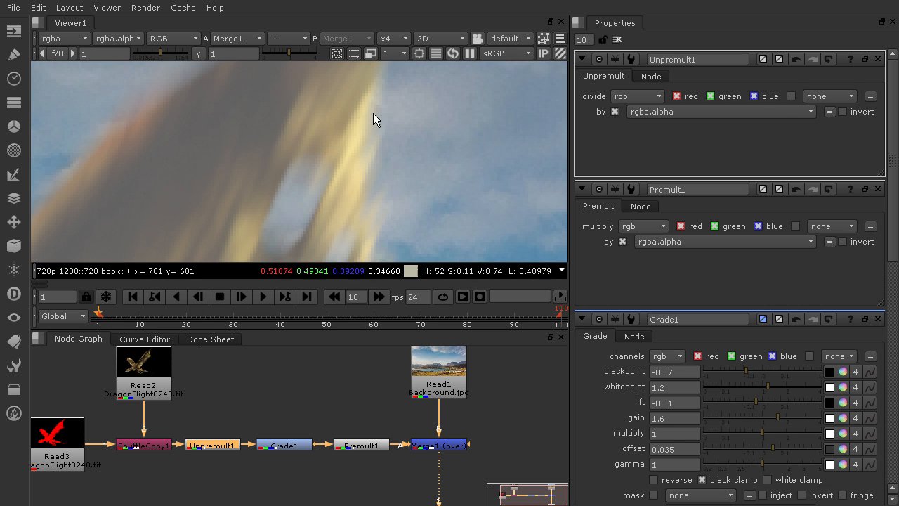
{"action": "key", "text": "d"}
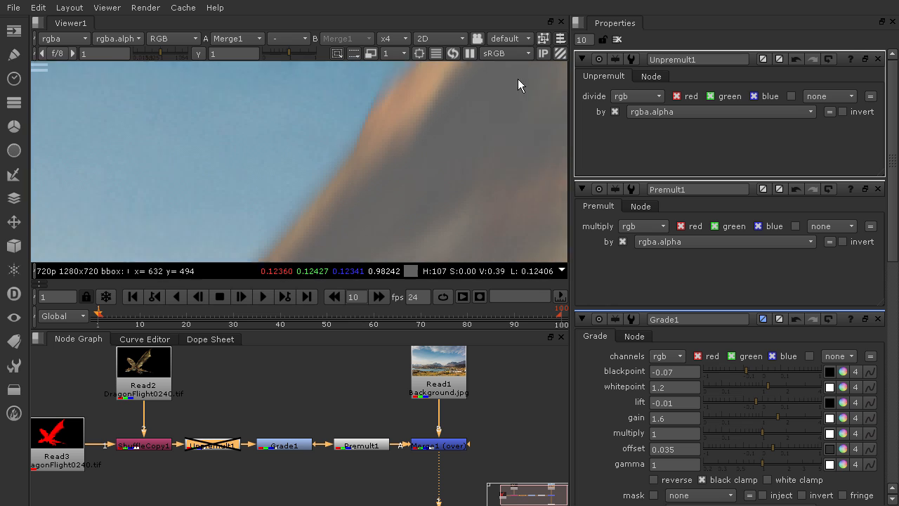
{"action": "key", "text": "d"}
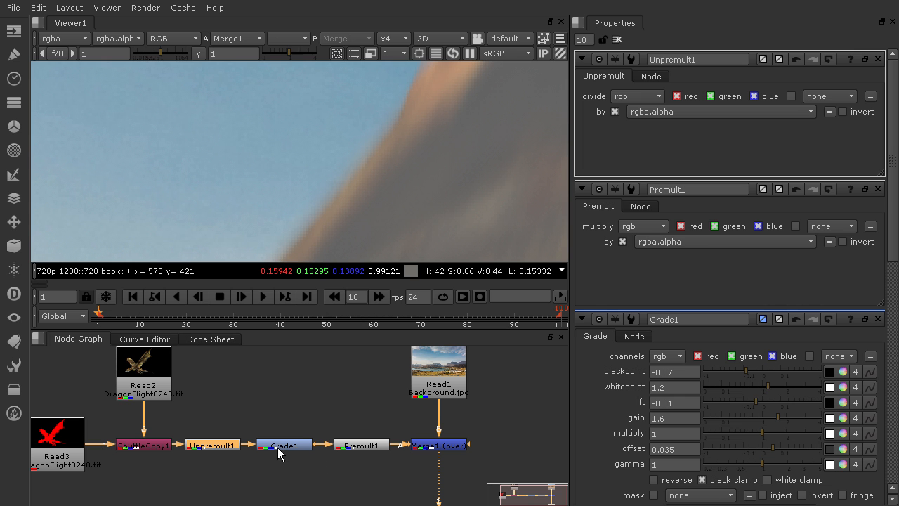
Revert Grade1's knobs, then set lift to 0.035, gain to 1.2, offset to -0.001 and gamma to 0.8
{"action": "scroll", "coordinate": [404, 187], "scroll_direction": "down", "scroll_amount": 6}
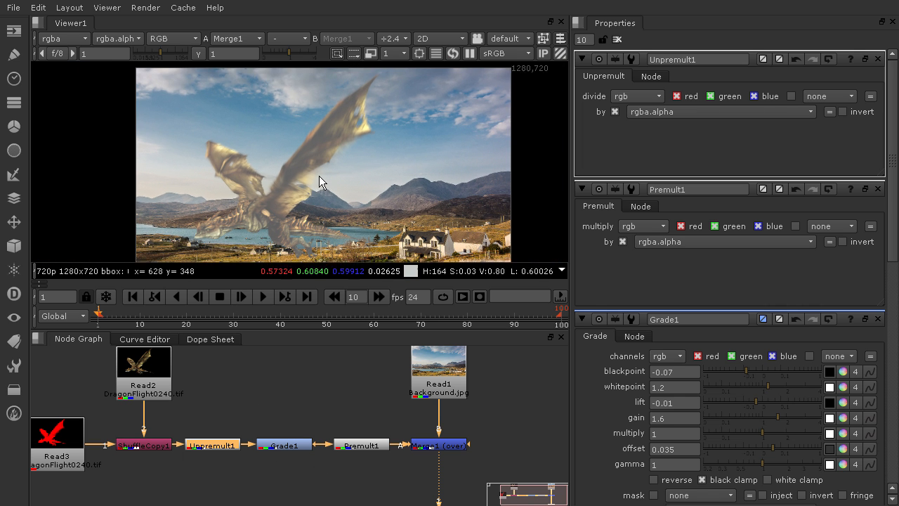
{"action": "middle_click_drag", "start_coordinate": [319, 175], "coordinate": [304, 162]}
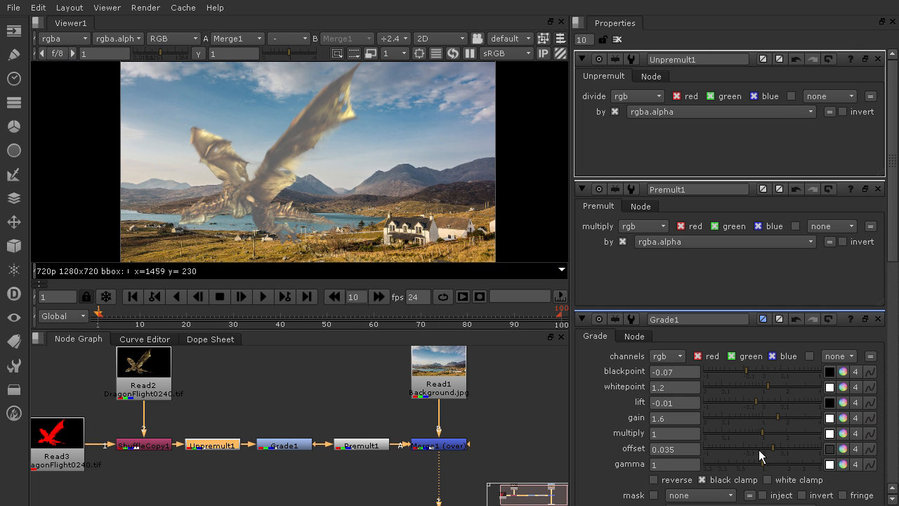
{"action": "right_click", "coordinate": [586, 333]}
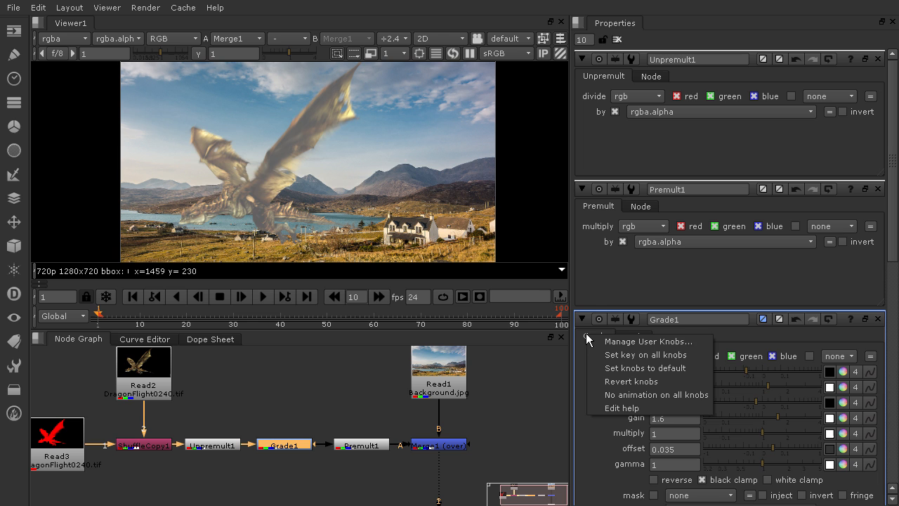
{"action": "left_click", "coordinate": [632, 381]}
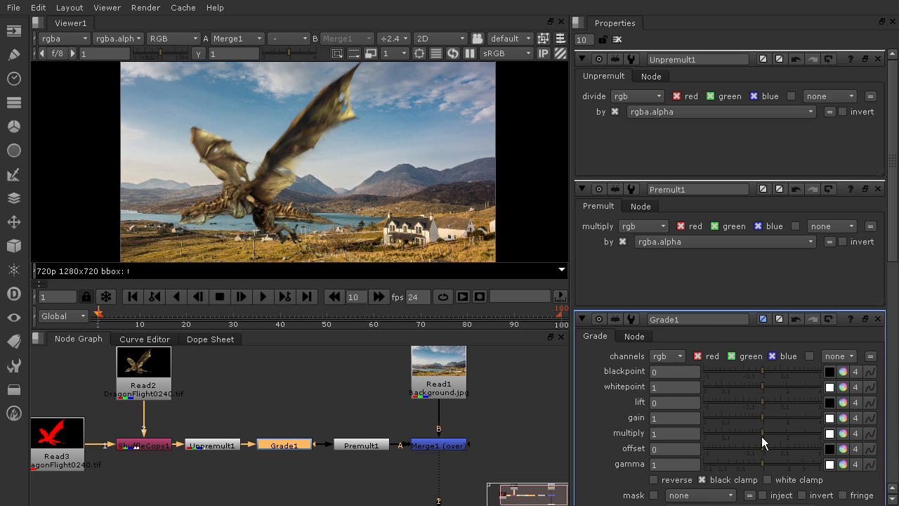
{"action": "left_click_drag", "start_coordinate": [765, 403], "coordinate": [771, 402]}
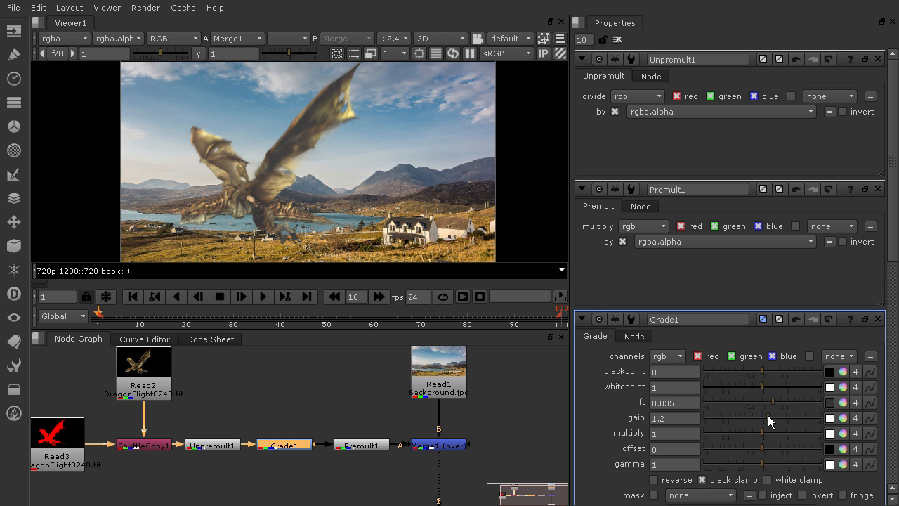
{"action": "mouse_move", "coordinate": [759, 449]}
{"action": "left_mouse_down"}
{"action": "mouse_move", "coordinate": [751, 447]}
{"action": "mouse_move", "coordinate": [757, 464]}
{"action": "mouse_move", "coordinate": [759, 450]}
{"action": "mouse_move", "coordinate": [754, 463]}
{"action": "left_mouse_up"}
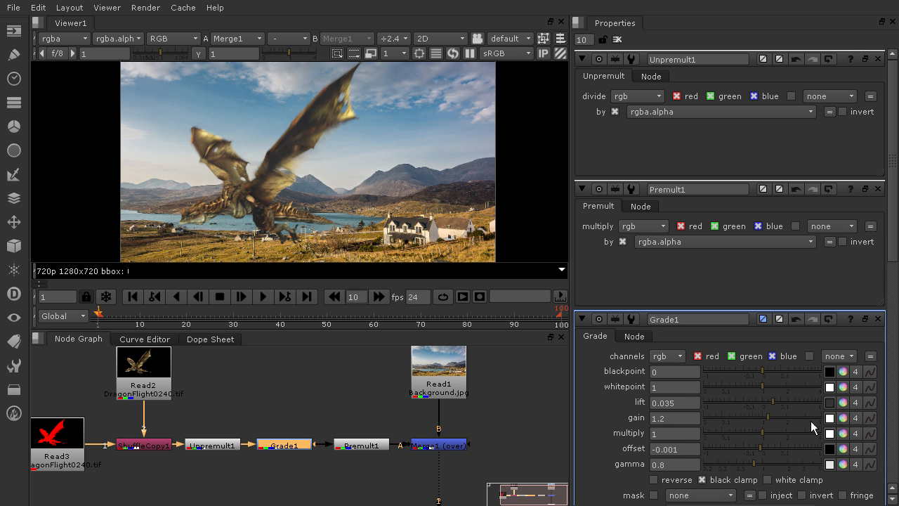
Sample Grade1's blackpoint from the dark doorway beneath the white house's porch roof in the background
{"action": "scroll", "coordinate": [386, 166], "scroll_direction": "up", "scroll_amount": 8}
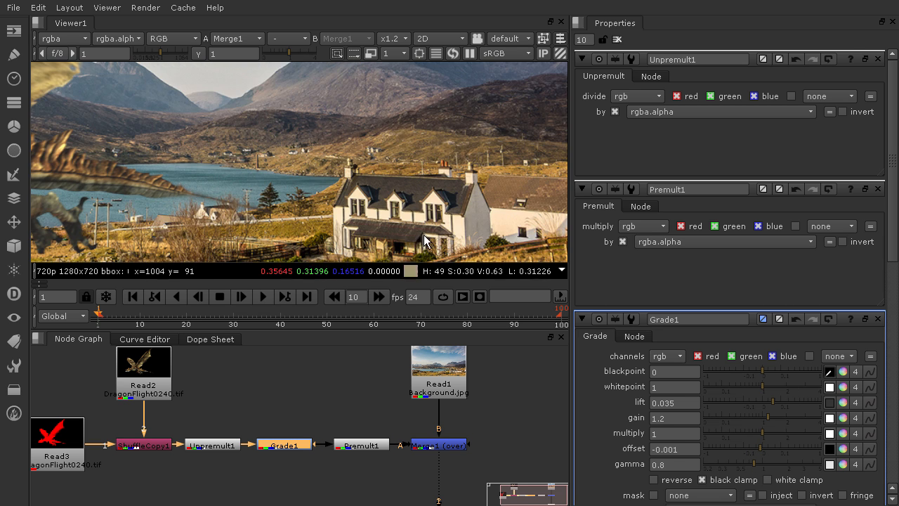
{"action": "scroll", "coordinate": [362, 172], "scroll_direction": "up", "scroll_amount": 3}
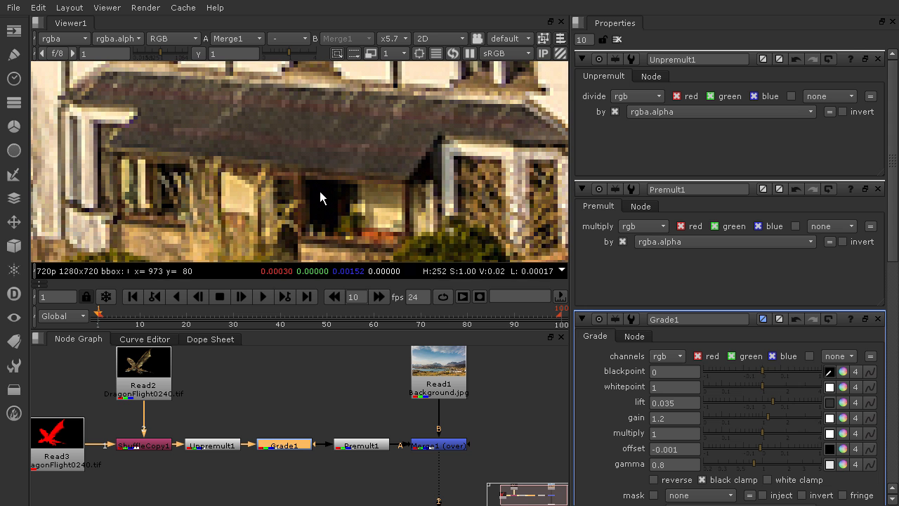
{"action": "left_click_drag", "start_coordinate": [310, 184], "coordinate": [338, 206], "text": "ctrl+shift"}
Sample Grade1's whitepoint from the bright edge of the white house's wall and view the whole regraded composite
{"action": "left_click", "coordinate": [831, 387]}
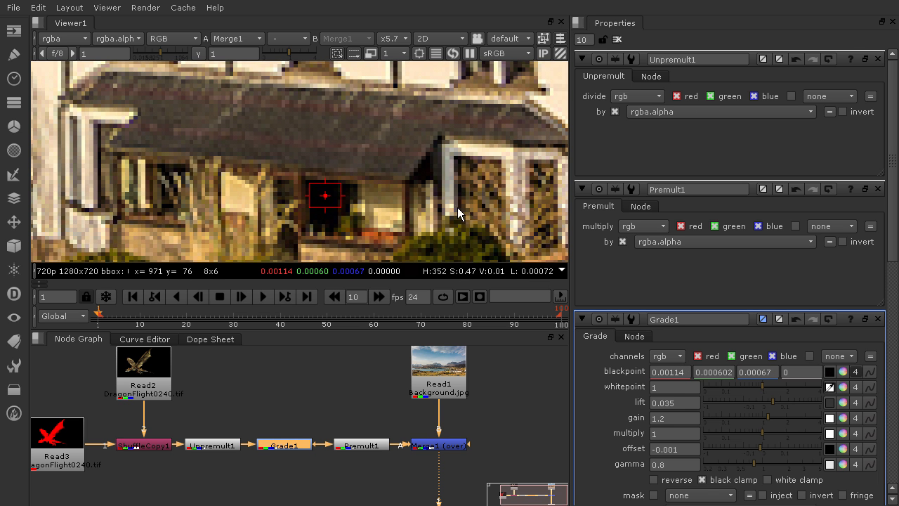
{"action": "scroll", "coordinate": [173, 112], "scroll_direction": "down", "scroll_amount": 5}
{"action": "scroll", "coordinate": [259, 161], "scroll_direction": "up", "scroll_amount": 5}
{"action": "scroll", "coordinate": [204, 156], "scroll_direction": "up", "scroll_amount": 2}
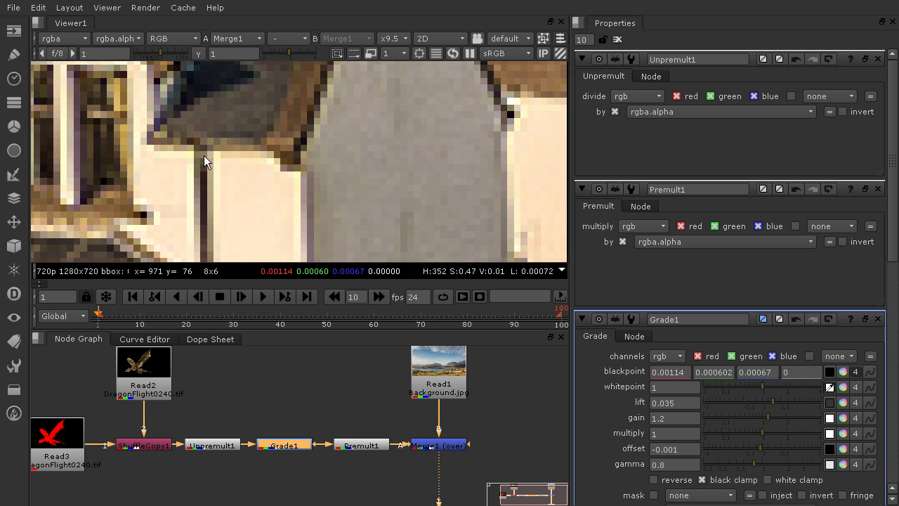
{"action": "scroll", "coordinate": [385, 191], "scroll_direction": "up", "scroll_amount": 2}
{"action": "scroll", "coordinate": [350, 174], "scroll_direction": "up", "scroll_amount": 1}
{"action": "left_click_drag", "start_coordinate": [344, 177], "coordinate": [345, 211], "text": "ctrl+shift"}
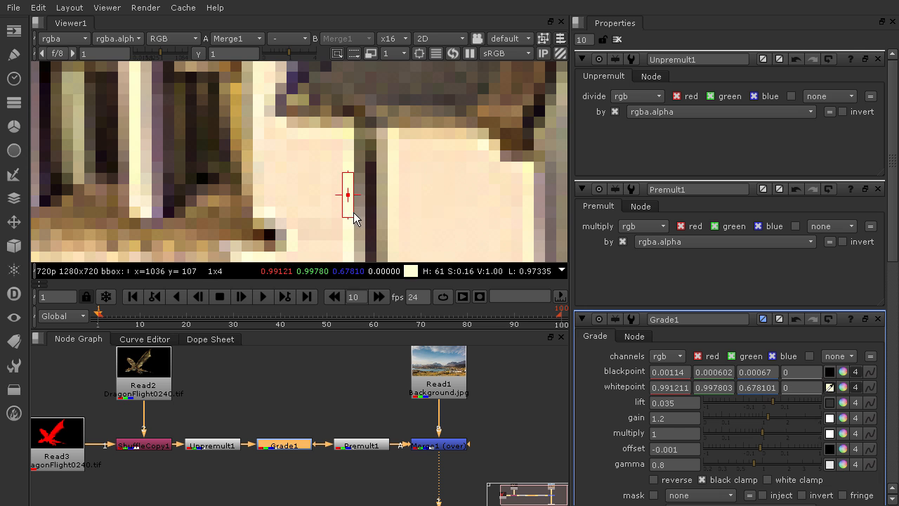
{"action": "scroll", "coordinate": [265, 156], "scroll_direction": "down", "scroll_amount": 10}
{"action": "middle_click_drag", "start_coordinate": [245, 169], "coordinate": [485, 218]}
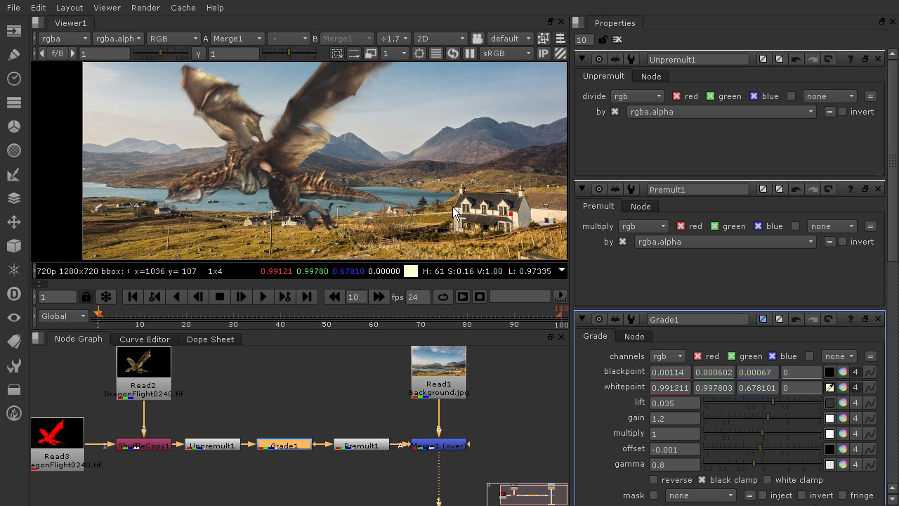
{"action": "scroll", "coordinate": [323, 114], "scroll_direction": "down", "scroll_amount": 2}
{"action": "middle_click_drag", "start_coordinate": [323, 115], "coordinate": [264, 152]}
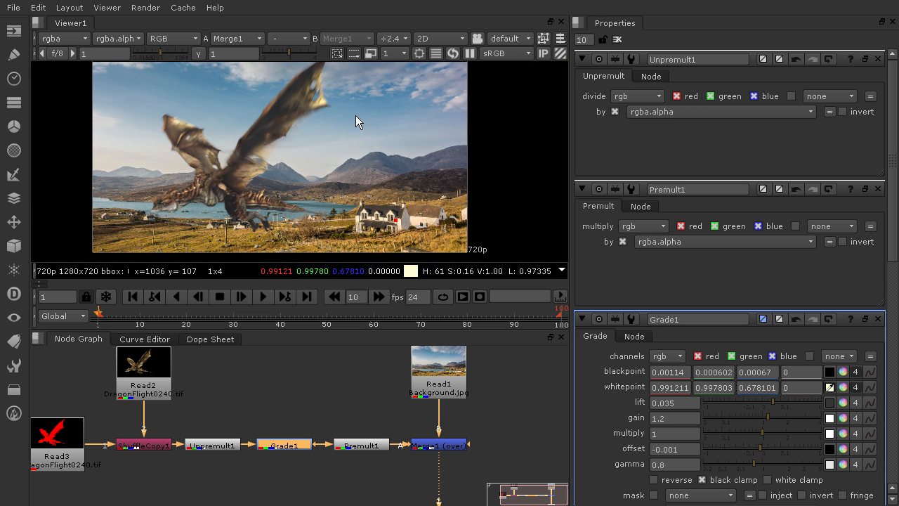
Move Grade1 slightly closer to Premult1 and close the properties of Unpremult1 and Premult1
{"action": "left_click", "coordinate": [327, 420]}
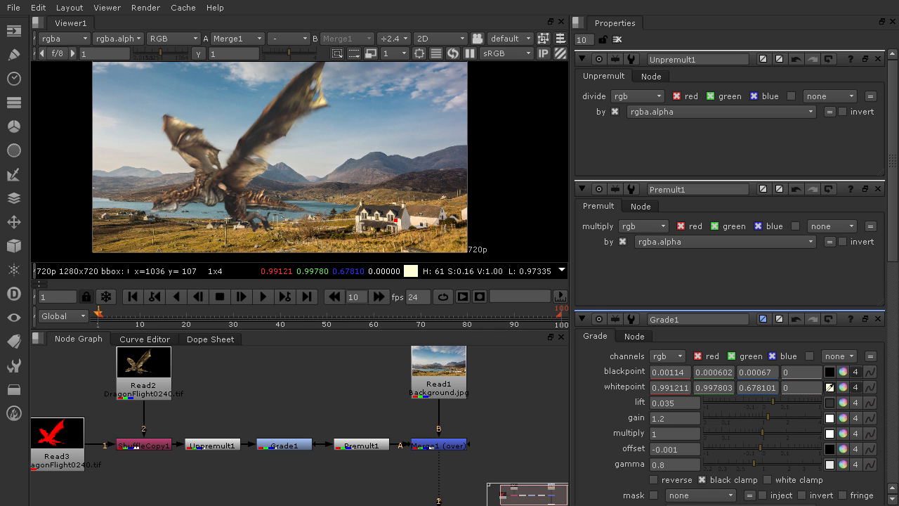
{"action": "left_click_drag", "start_coordinate": [286, 447], "coordinate": [292, 446]}
{"action": "left_click", "coordinate": [211, 448]}
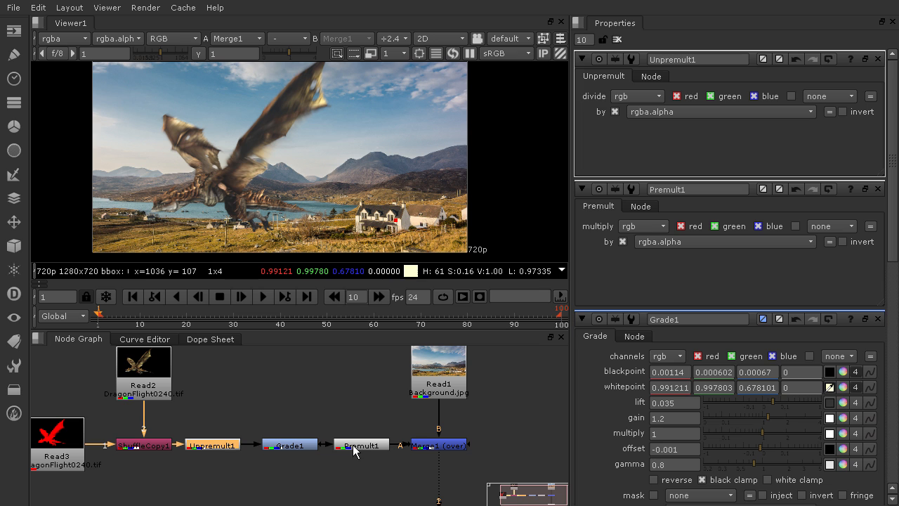
{"action": "left_click", "coordinate": [360, 447]}
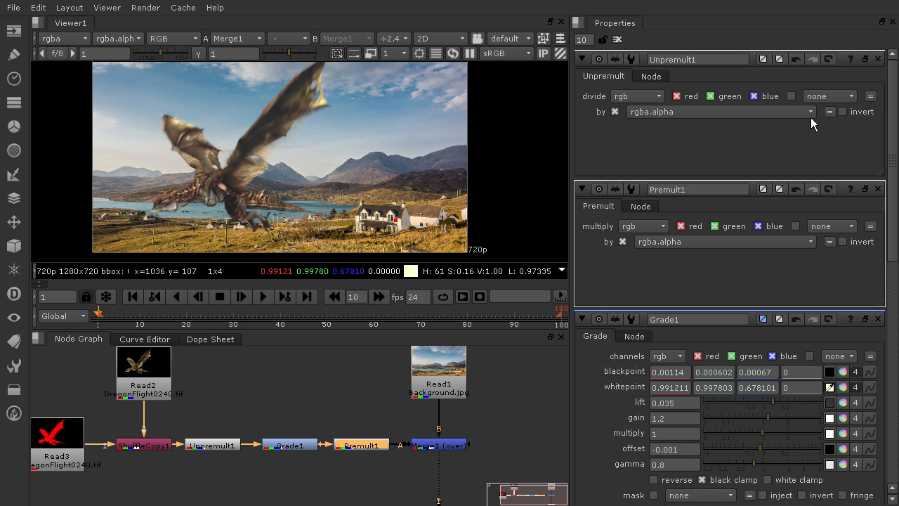
{"action": "left_click", "coordinate": [879, 59]}
{"action": "left_click", "coordinate": [879, 59]}
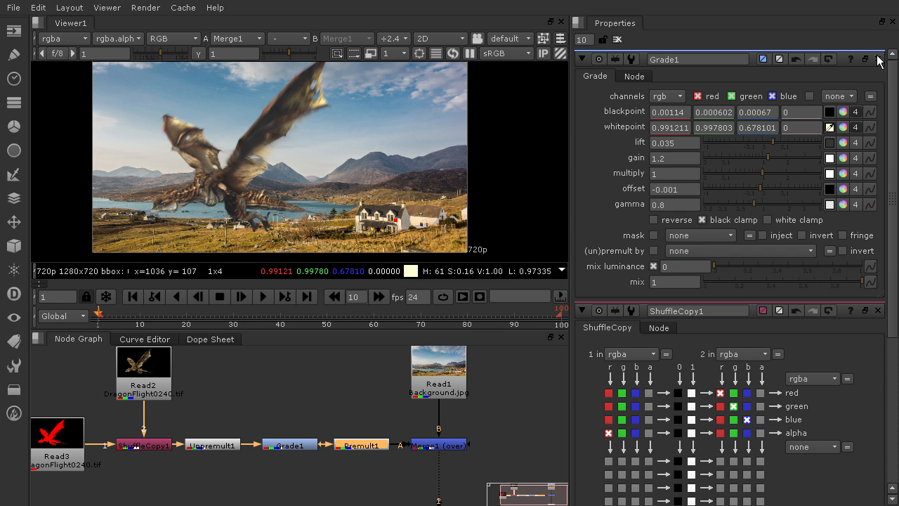
Centre Unpremult1 between its neighbours, disable both Unpremult1 and Premult1, and set Grade1's gamma to 1.5
{"action": "left_click_drag", "start_coordinate": [212, 446], "coordinate": [221, 447]}
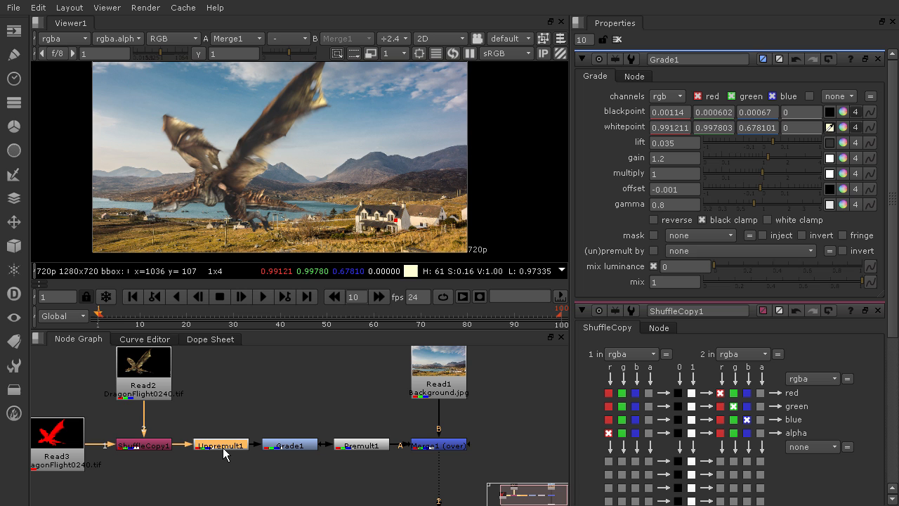
{"action": "key", "text": "d"}
{"action": "left_click", "coordinate": [372, 449]}
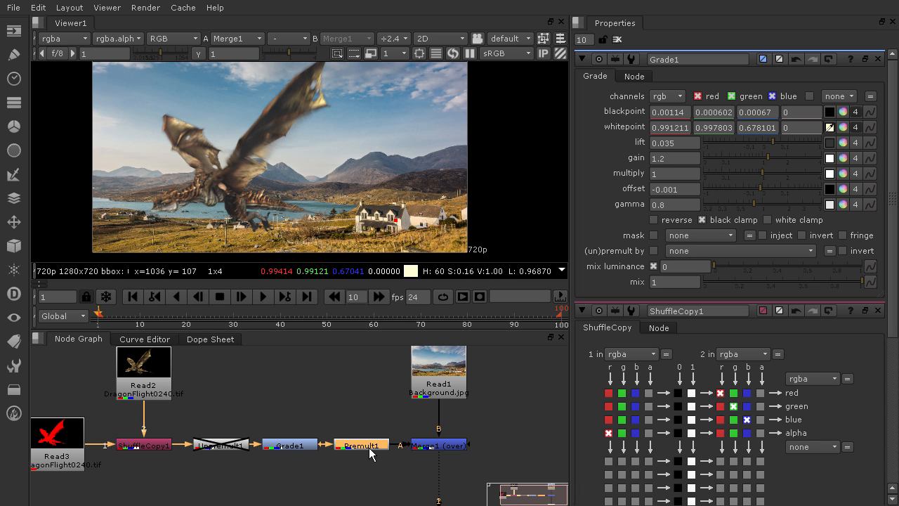
{"action": "key", "text": "d"}
{"action": "left_click", "coordinate": [292, 448]}
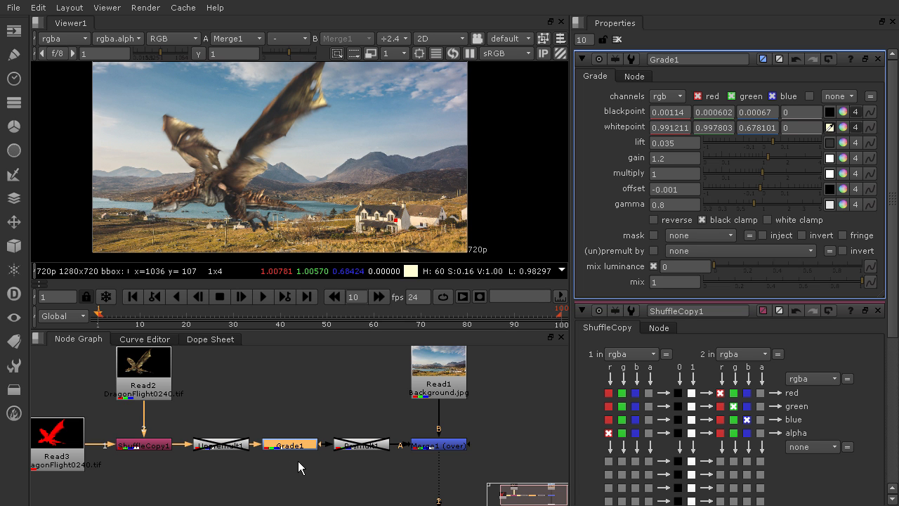
{"action": "left_click_drag", "start_coordinate": [764, 203], "coordinate": [778, 204]}
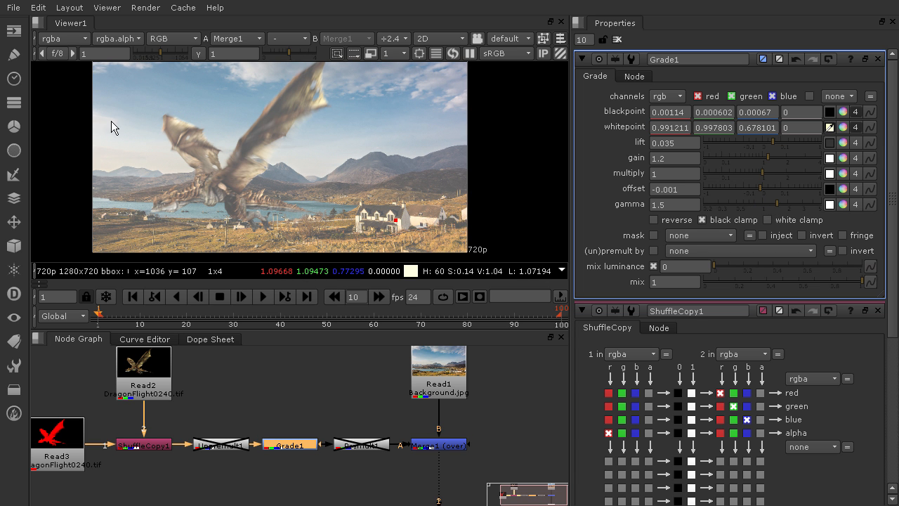
Zoom in on the dragon and set Grade1's (un)premult by channel to rgba.alpha
{"action": "scroll", "coordinate": [360, 236], "scroll_direction": "up", "scroll_amount": 5}
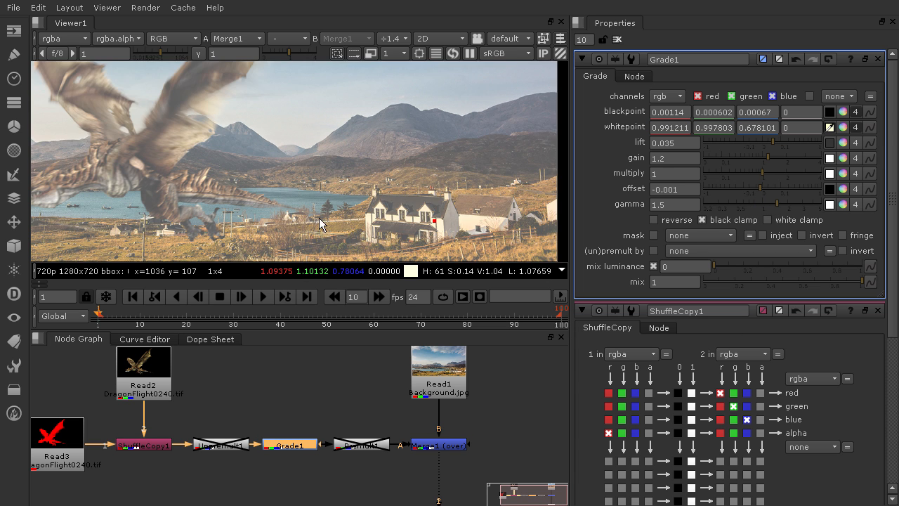
{"action": "middle_click_drag", "start_coordinate": [377, 184], "coordinate": [442, 188]}
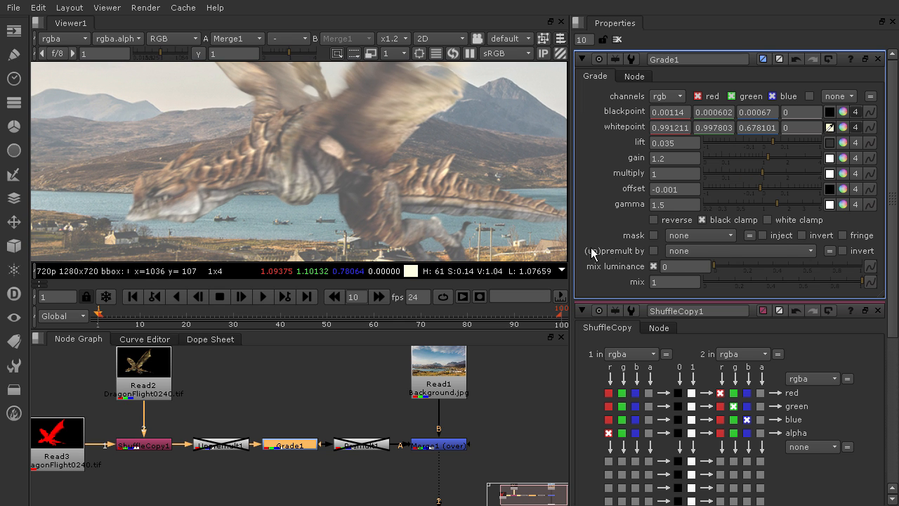
{"action": "left_click", "coordinate": [728, 253]}
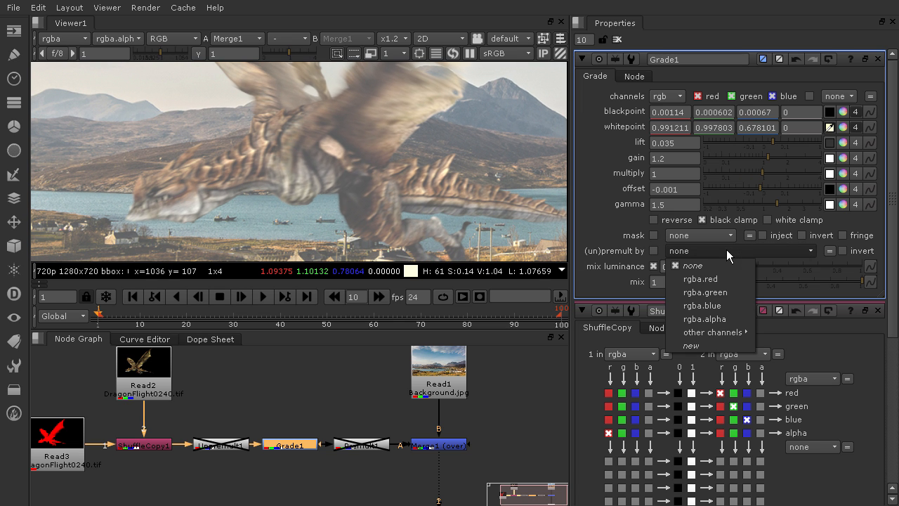
{"action": "left_click", "coordinate": [695, 319]}
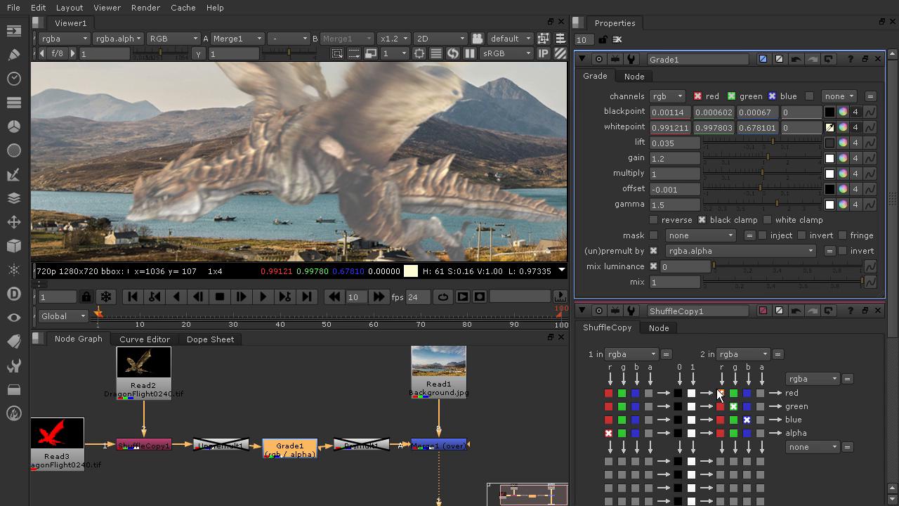
{"action": "left_click", "coordinate": [721, 393]}
Reset Grade1's (un)premult by to none and re-enable both Premult1 and Unpremult1
{"action": "left_click", "coordinate": [709, 250]}
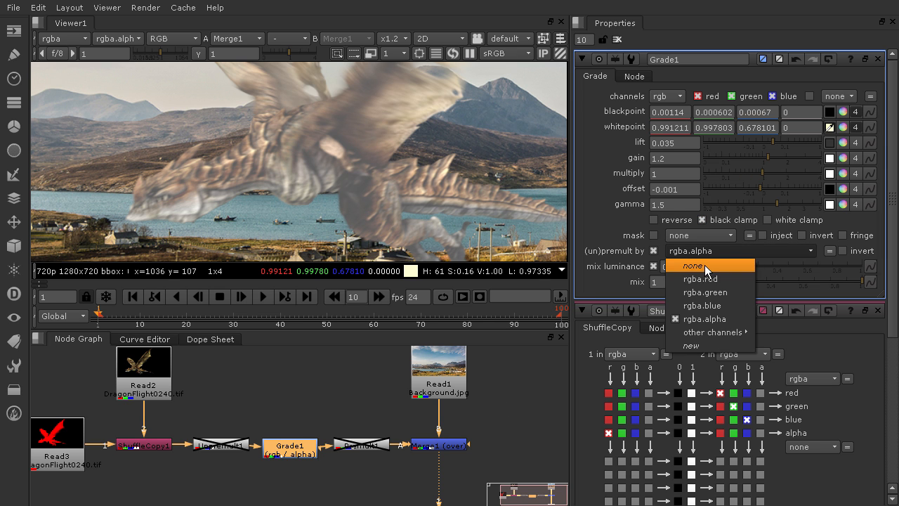
{"action": "left_click", "coordinate": [705, 265]}
{"action": "left_click", "coordinate": [377, 444]}
{"action": "key", "text": "d"}
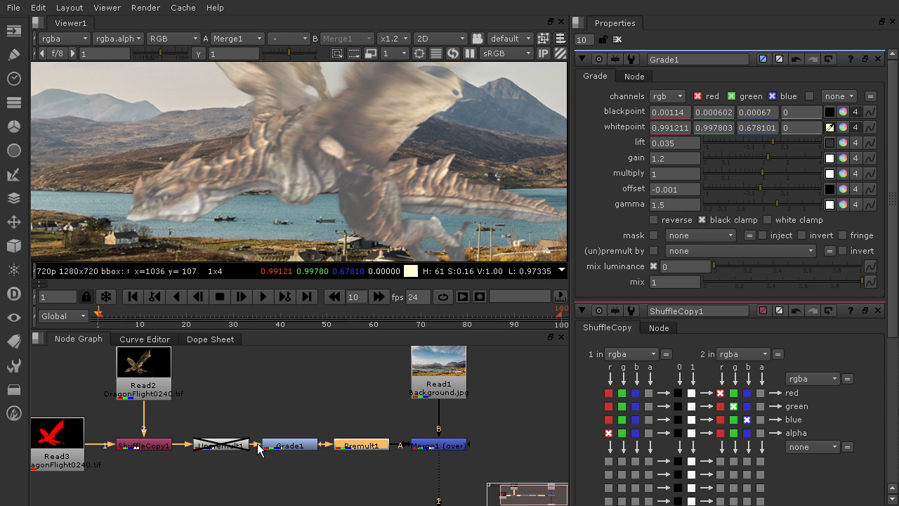
{"action": "left_click", "coordinate": [236, 442]}
{"action": "key", "text": "d"}
{"action": "left_click", "coordinate": [284, 416]}
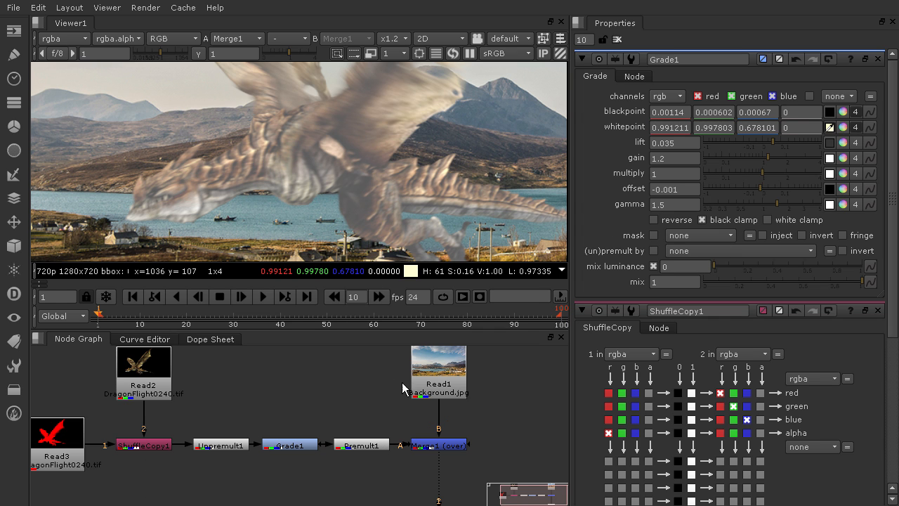
Delete the Premult1 and Unpremult1 nodes and move Grade1 closer to ShuffleCopy1
{"action": "left_click", "coordinate": [360, 447]}
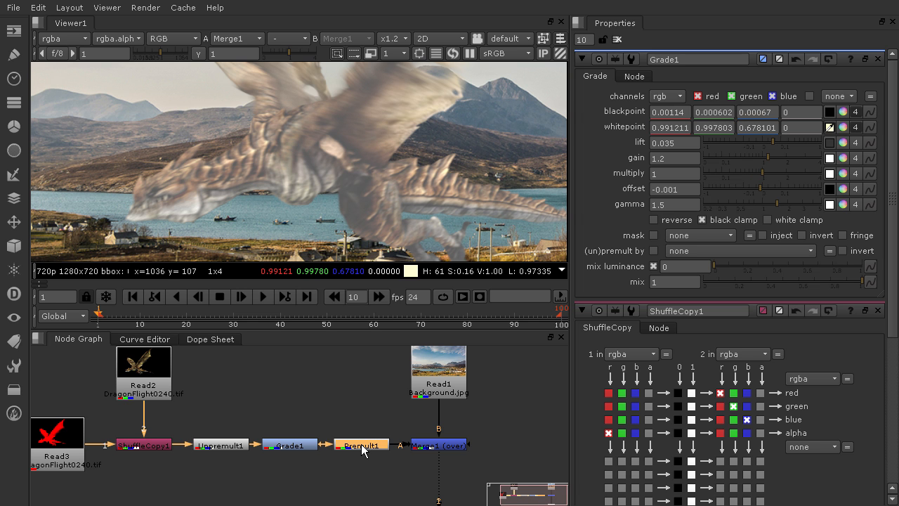
{"action": "key", "text": "Delete"}
{"action": "left_click", "coordinate": [233, 444]}
{"action": "key", "text": "Delete"}
{"action": "left_click_drag", "start_coordinate": [295, 447], "coordinate": [241, 450]}
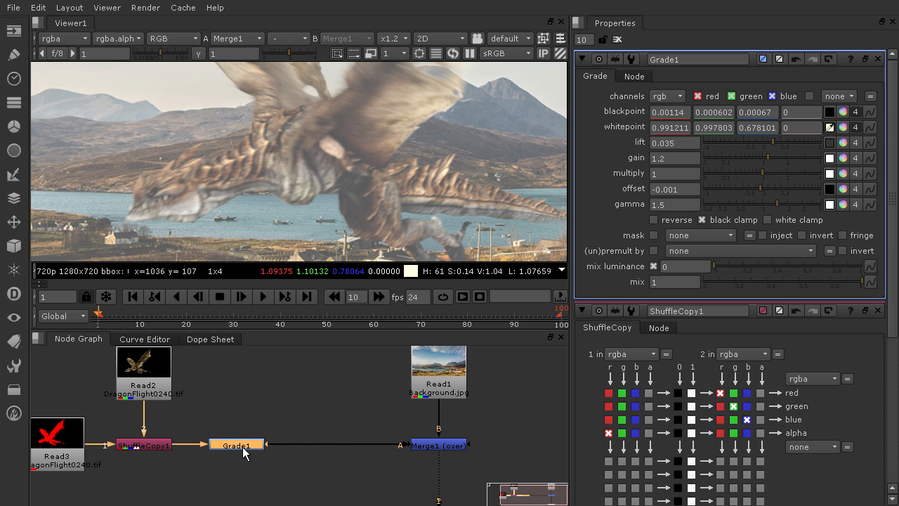
Add a ColorCorrect node between Grade1 and the A input of Merge1
{"action": "left_click", "coordinate": [284, 416]}
{"action": "key", "text": "Tab"}
{"action": "type", "text": "co"}
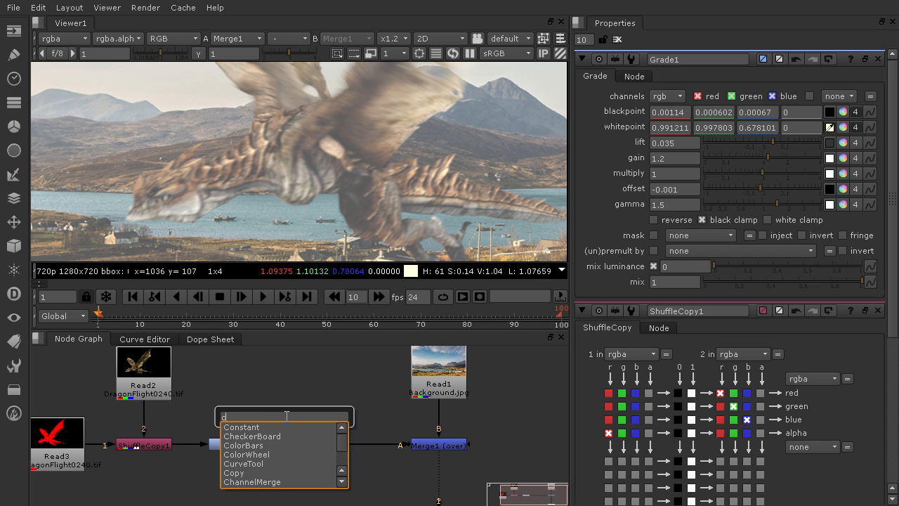
{"action": "scroll", "coordinate": [261, 481], "scroll_direction": "down", "scroll_amount": 1}
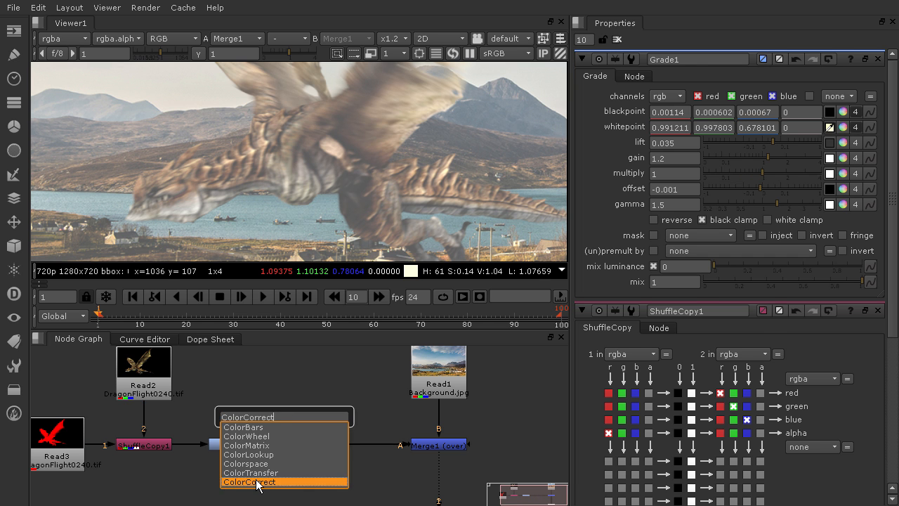
{"action": "left_click", "coordinate": [260, 482]}
{"action": "left_click", "coordinate": [334, 450]}
Set ColorCorrect1's master saturation to 2.25 and its master gain to 2.6
{"action": "left_click", "coordinate": [791, 126]}
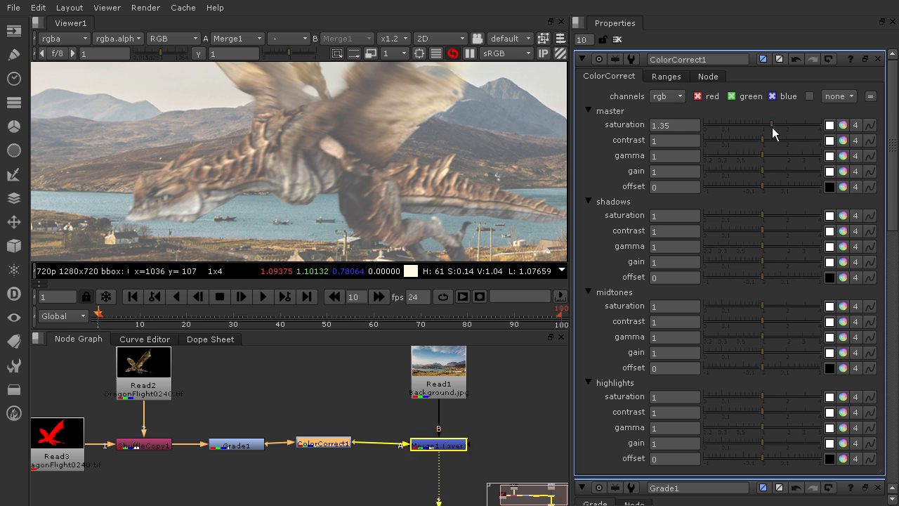
{"action": "left_click_drag", "start_coordinate": [791, 128], "coordinate": [792, 128]}
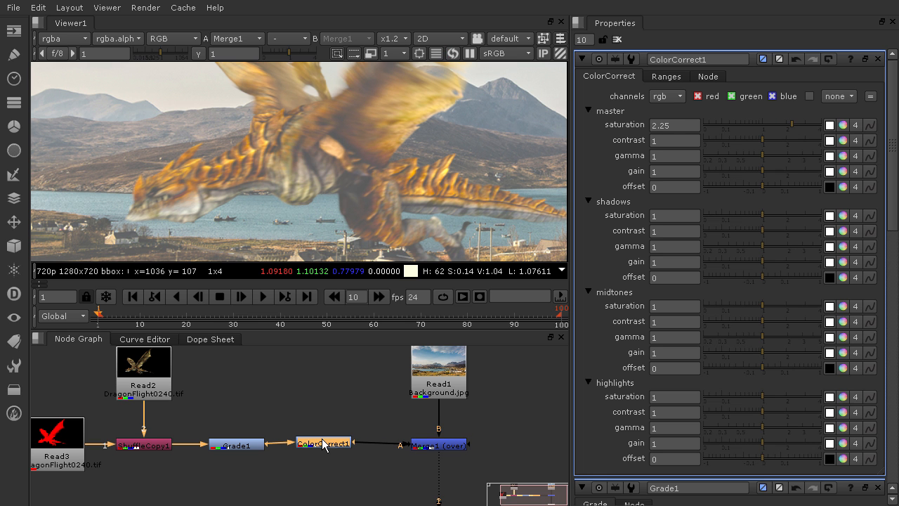
{"action": "left_click_drag", "start_coordinate": [762, 171], "coordinate": [798, 172]}
Set Grade1's (un)premult by channel to rgba.alpha, and disable Grade1 to isolate the ColorCorrect1 effect
{"action": "double_click", "coordinate": [254, 446]}
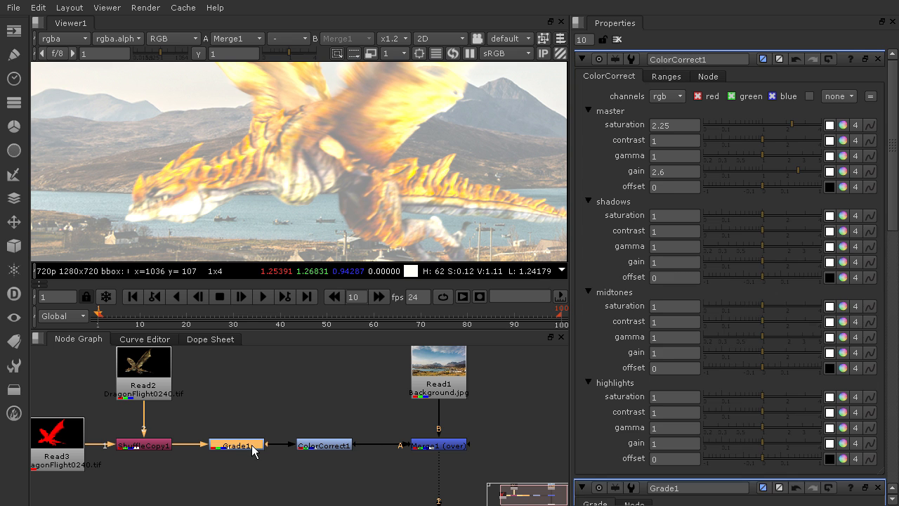
{"action": "left_click", "coordinate": [695, 252]}
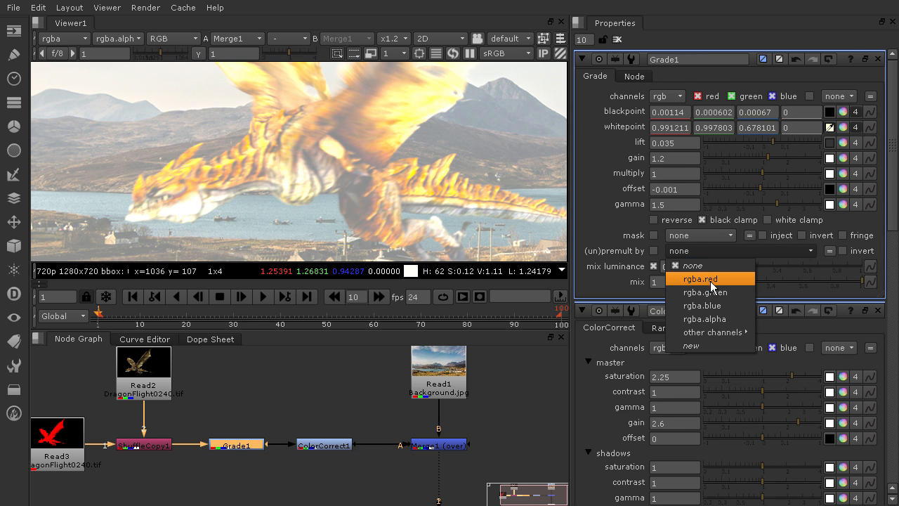
{"action": "left_click", "coordinate": [708, 319]}
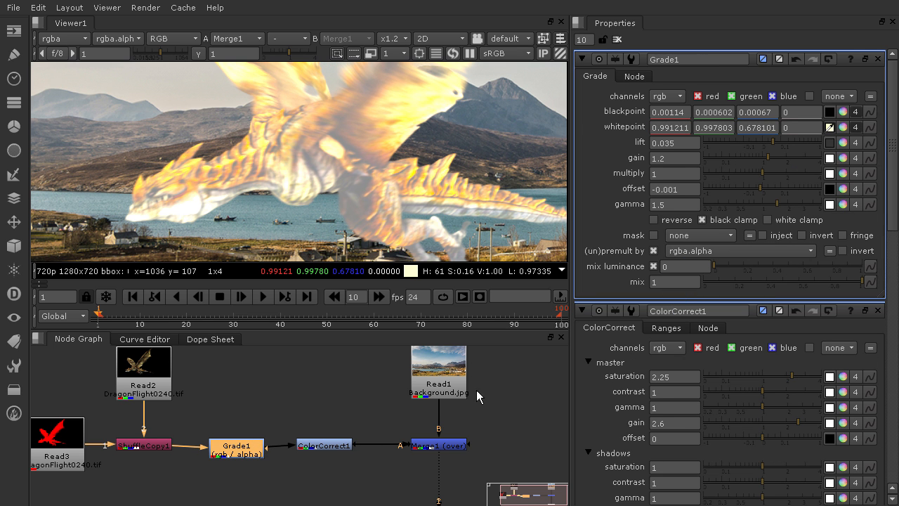
{"action": "left_click_drag", "start_coordinate": [316, 453], "coordinate": [325, 456]}
{"action": "left_click", "coordinate": [249, 458]}
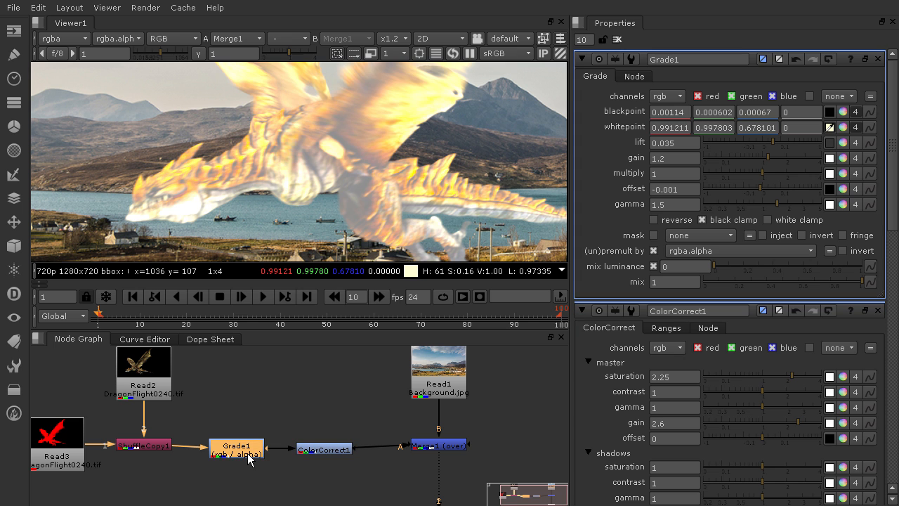
{"action": "key", "text": "d"}
Close Grade1's properties and set ColorCorrect1's (un)premult by channel to rgba.alpha in its range settings
{"action": "left_click", "coordinate": [320, 453]}
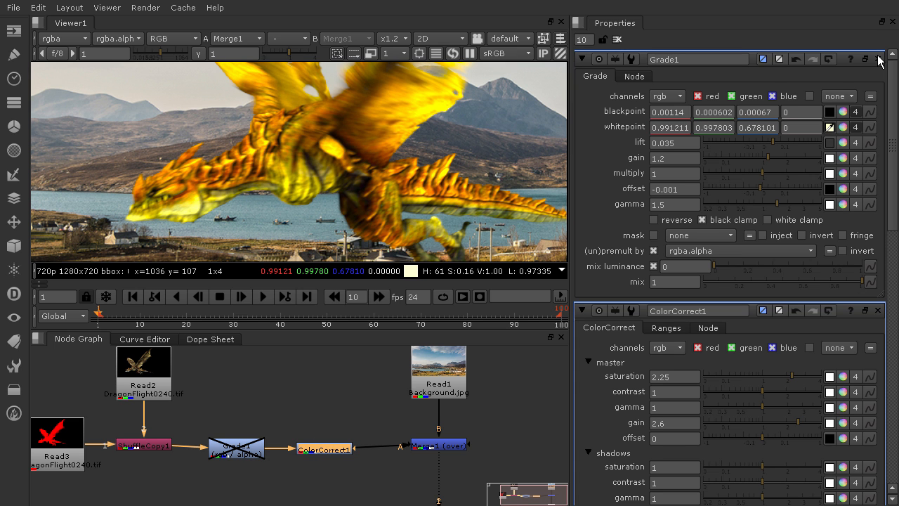
{"action": "scroll", "coordinate": [737, 208], "scroll_direction": "down", "scroll_amount": 7}
{"action": "scroll", "coordinate": [727, 184], "scroll_direction": "up", "scroll_amount": 8}
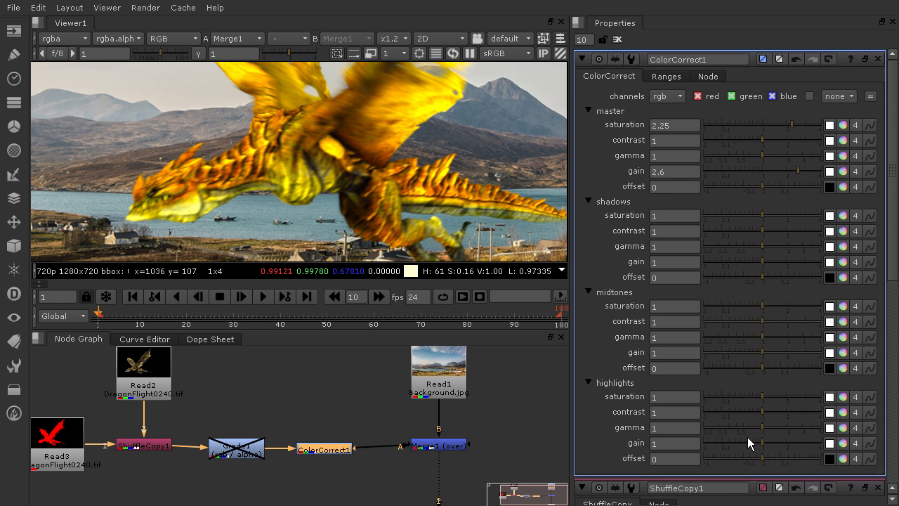
{"action": "left_click", "coordinate": [669, 77]}
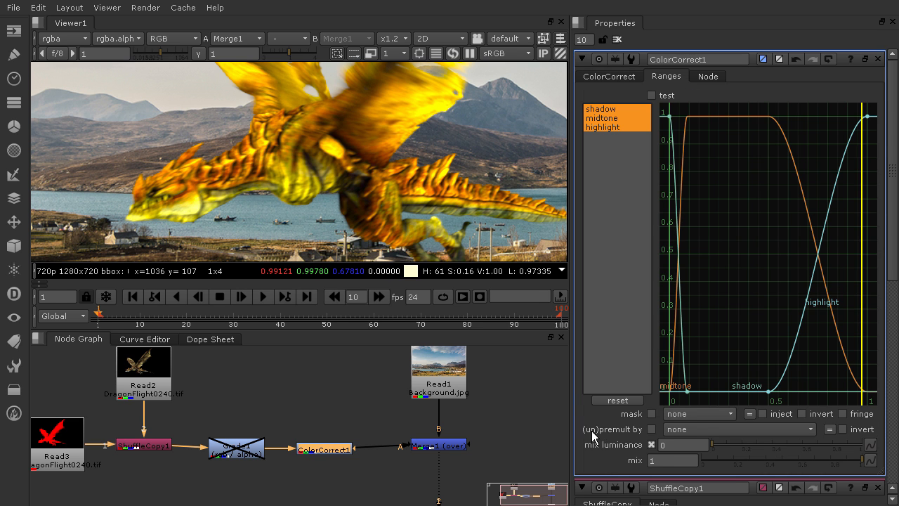
{"action": "left_click", "coordinate": [682, 429]}
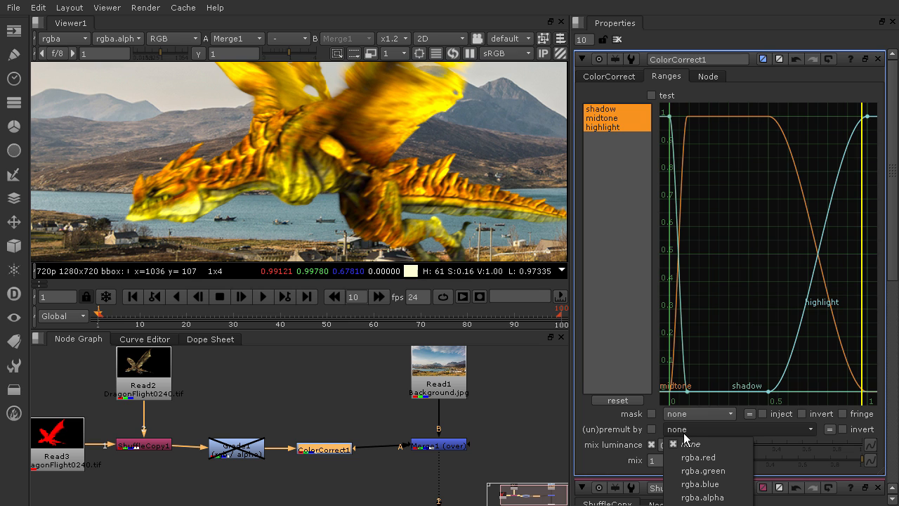
{"action": "left_click", "coordinate": [716, 497]}
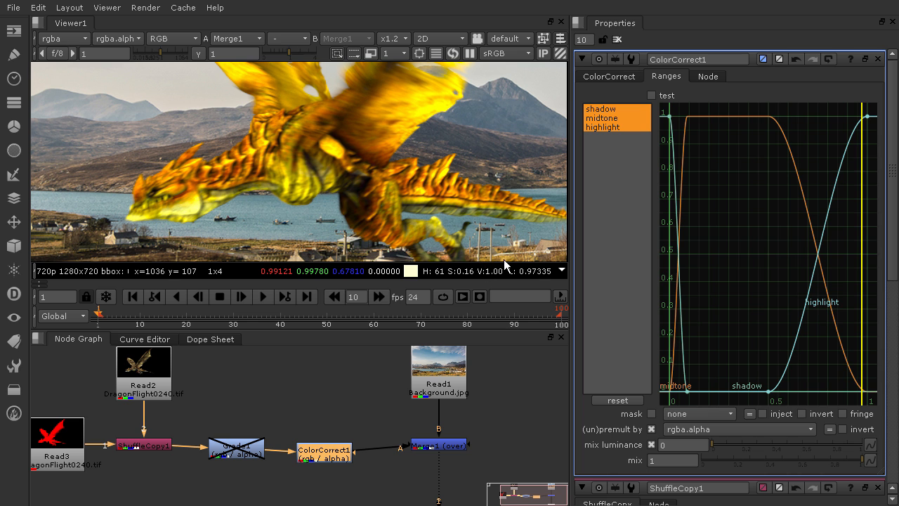
Re-enable Grade1, reopen its properties and view the whole composite
{"action": "left_click", "coordinate": [239, 450]}
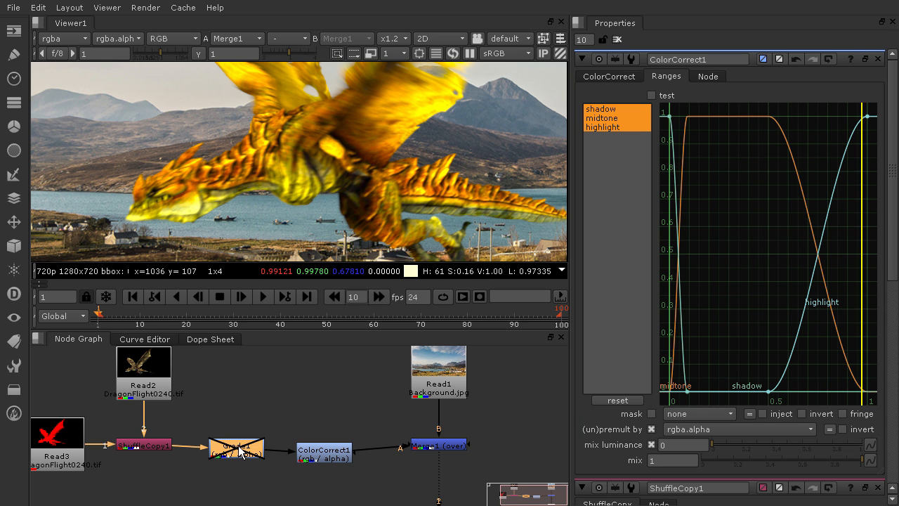
{"action": "key", "text": "d"}
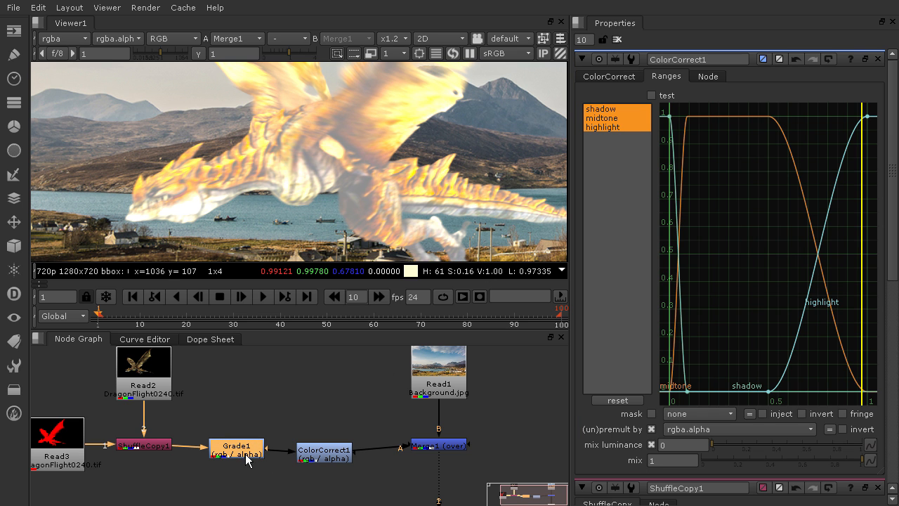
{"action": "double_click", "coordinate": [245, 457]}
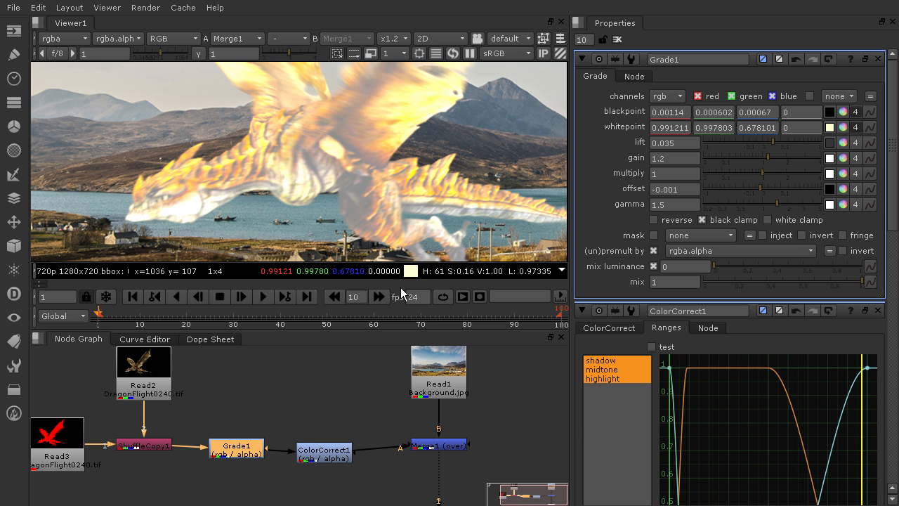
{"action": "scroll", "coordinate": [429, 140], "scroll_direction": "down", "scroll_amount": 2}
{"action": "scroll", "coordinate": [598, 142], "scroll_direction": "down", "scroll_amount": 2}
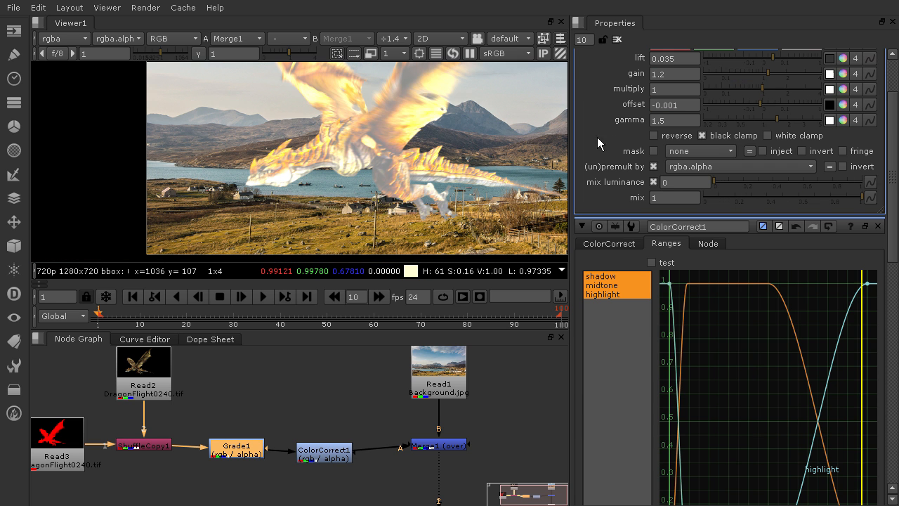
{"action": "scroll", "coordinate": [365, 178], "scroll_direction": "down", "scroll_amount": 2}
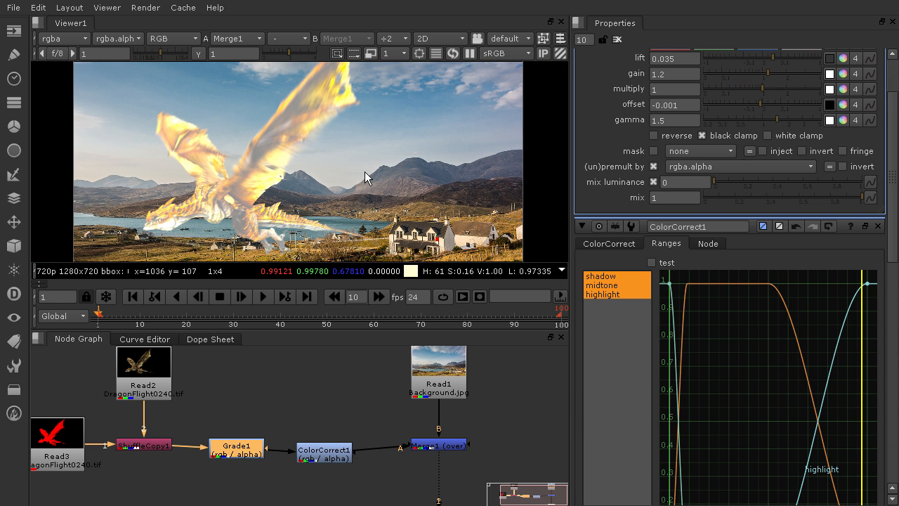
Align ColorCorrect1 and Grade1 level with the ShuffleCopy1 and Merge1 nodes, and disable ColorCorrect1
{"action": "left_click_drag", "start_coordinate": [309, 453], "coordinate": [320, 445]}
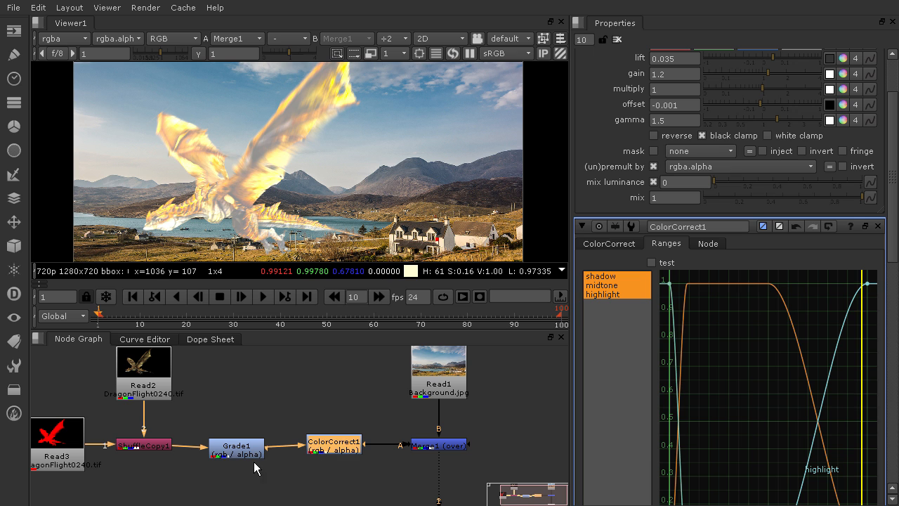
{"action": "left_click_drag", "start_coordinate": [253, 460], "coordinate": [255, 456]}
{"action": "left_click", "coordinate": [338, 450]}
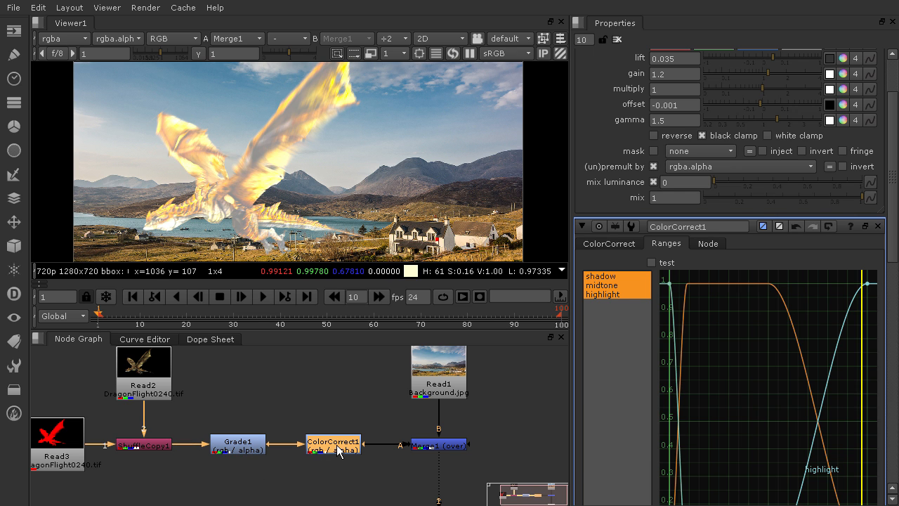
{"action": "key", "text": "d"}
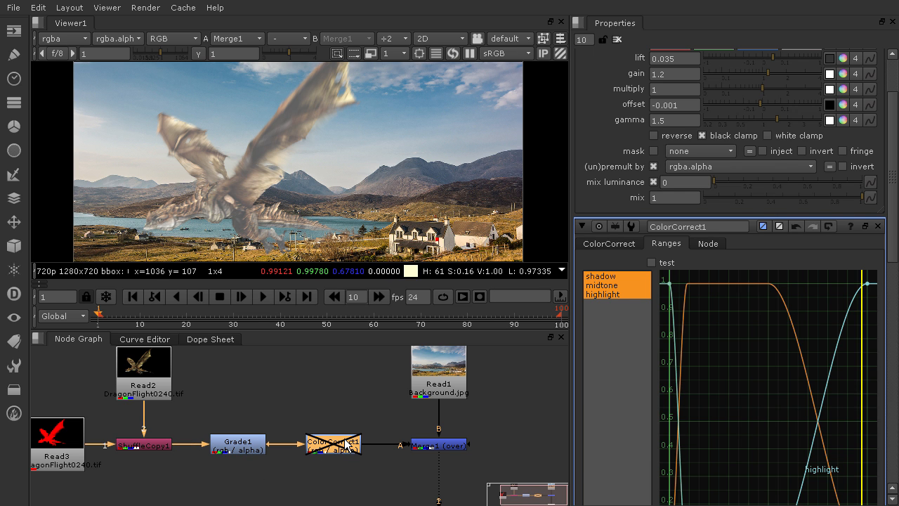
Lower Grade1's gamma to 0.78 and enlarge the viewer to show the full composite
{"action": "double_click", "coordinate": [255, 452]}
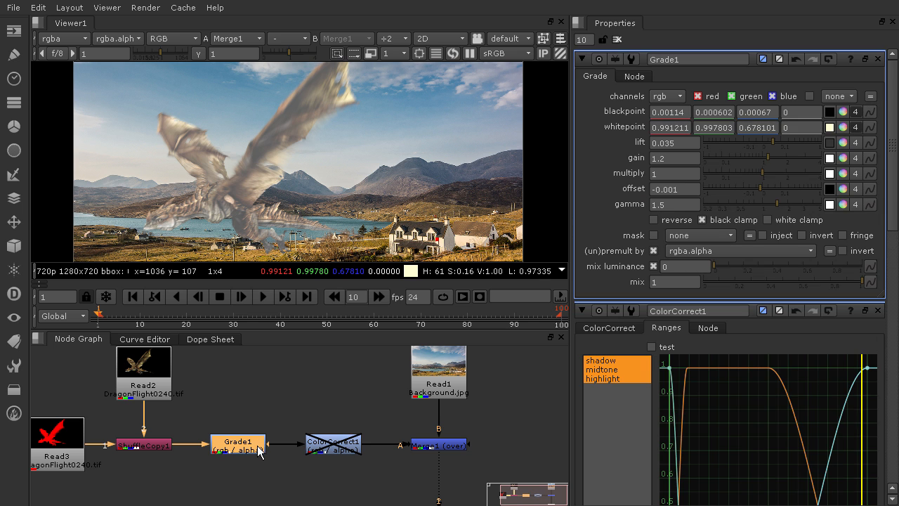
{"action": "left_click_drag", "start_coordinate": [778, 203], "coordinate": [753, 206]}
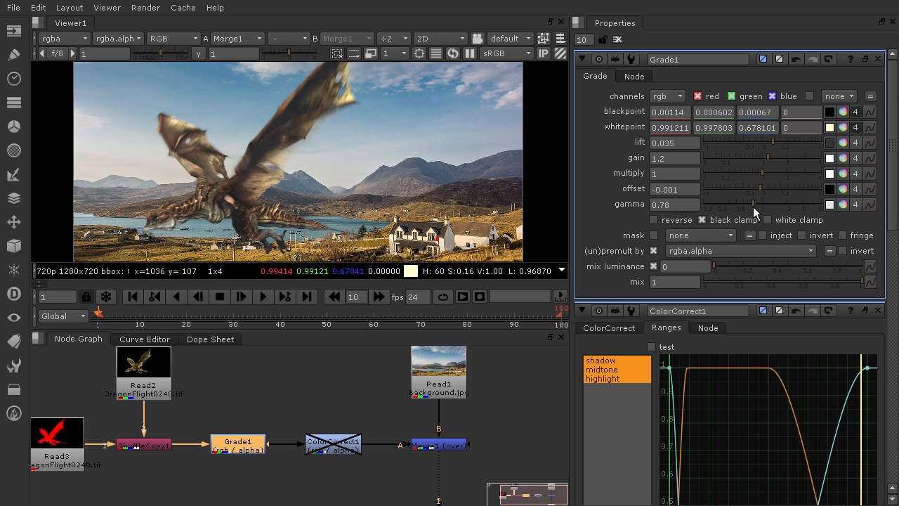
{"action": "left_click_drag", "start_coordinate": [336, 330], "coordinate": [338, 372]}
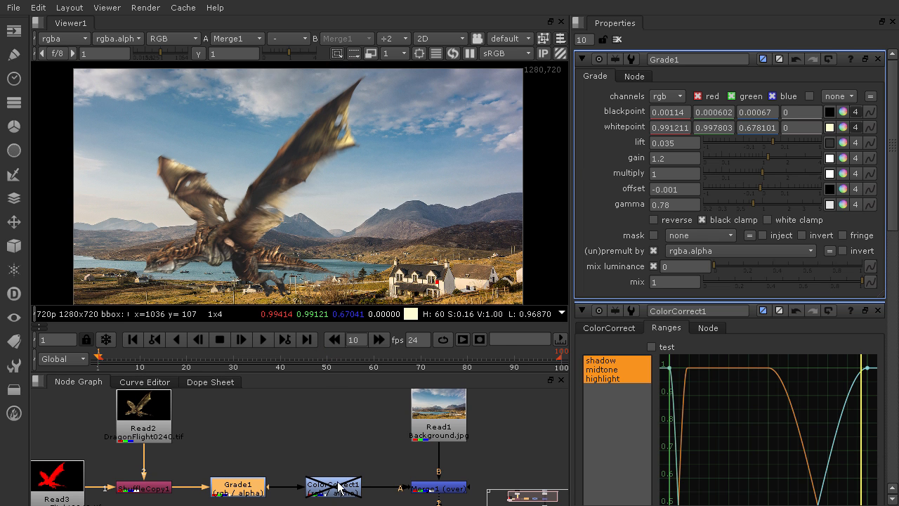
{"action": "middle_click_drag", "start_coordinate": [364, 234], "coordinate": [378, 216]}
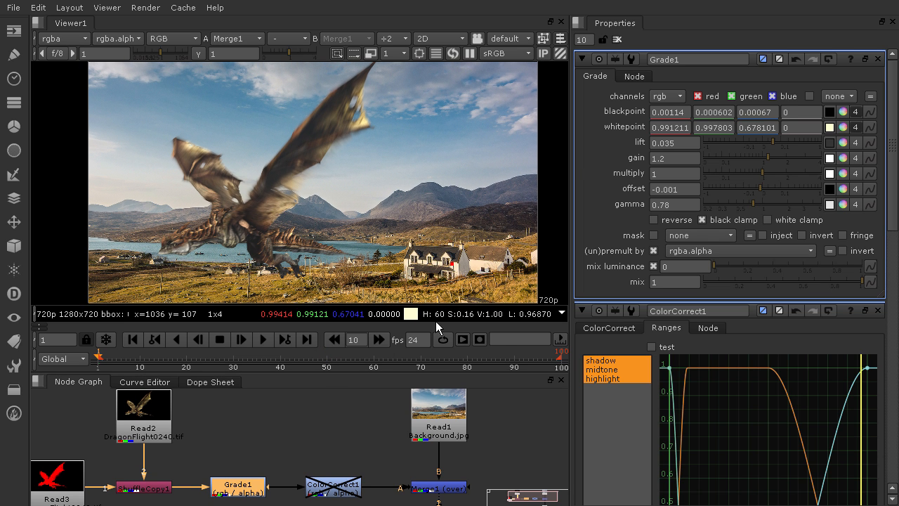